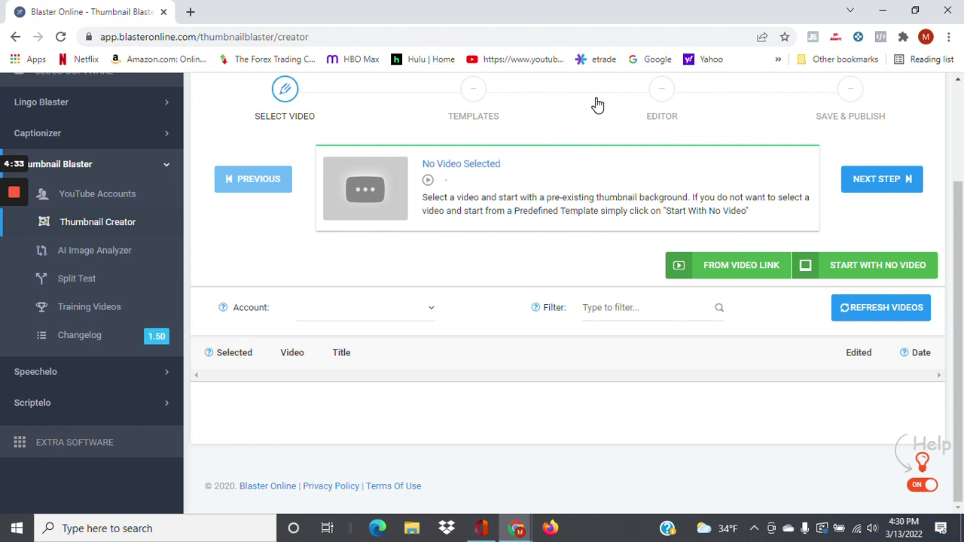
Step: Advance to the Templates stage of the thumbnail creator, briefly play its training video and close it
left_click(481, 98)
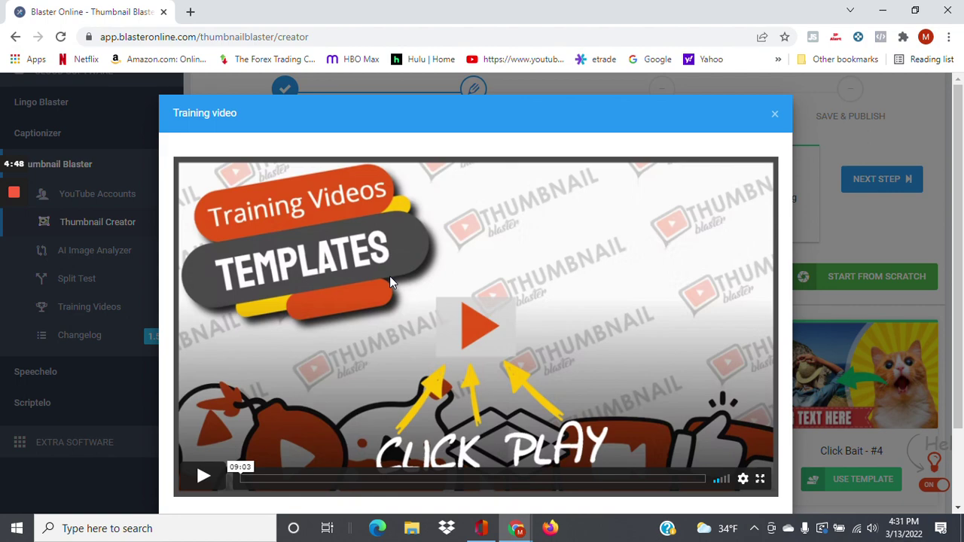
left_click(215, 479)
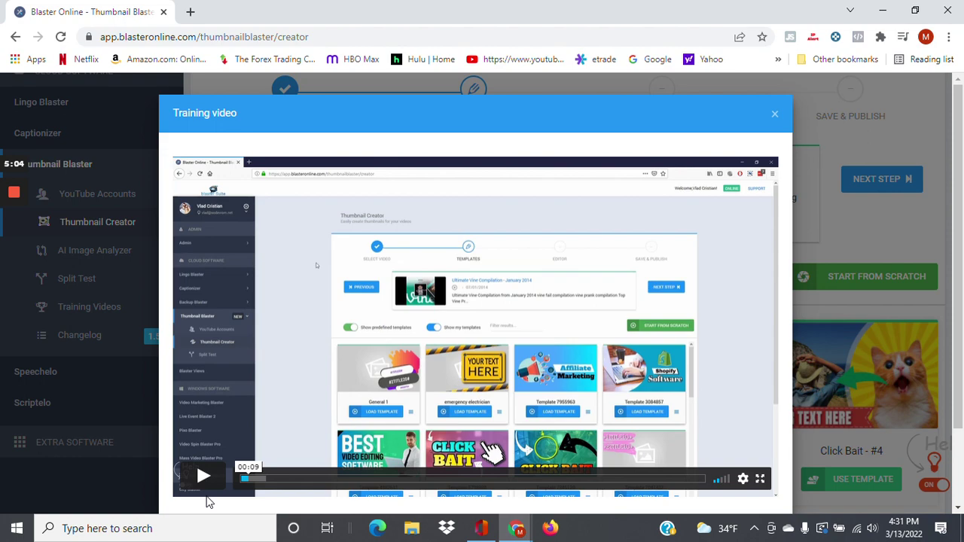
left_click(773, 117)
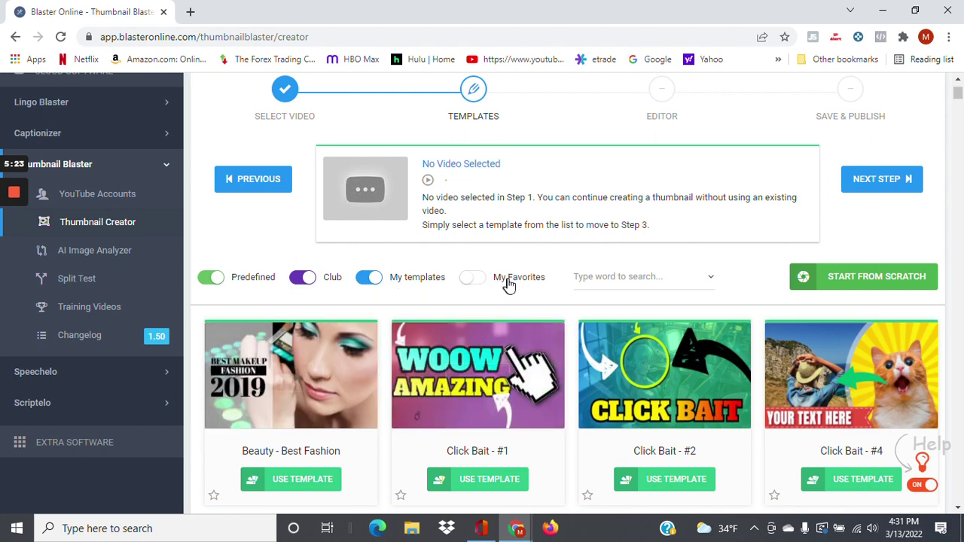
Step: Look through the full list of template categories in the search filter, from Beauty to Parenting
left_click(713, 285)
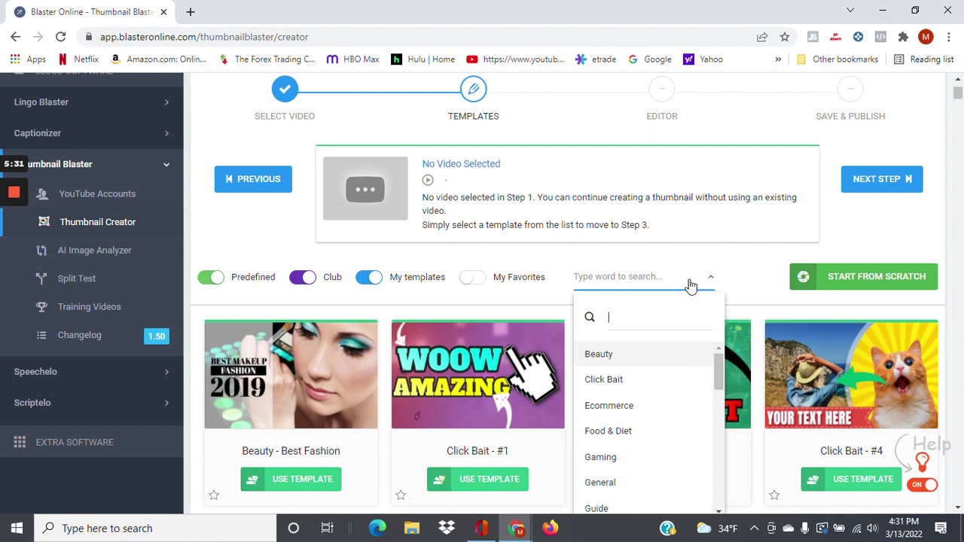
scroll(784, 291, "down", 1)
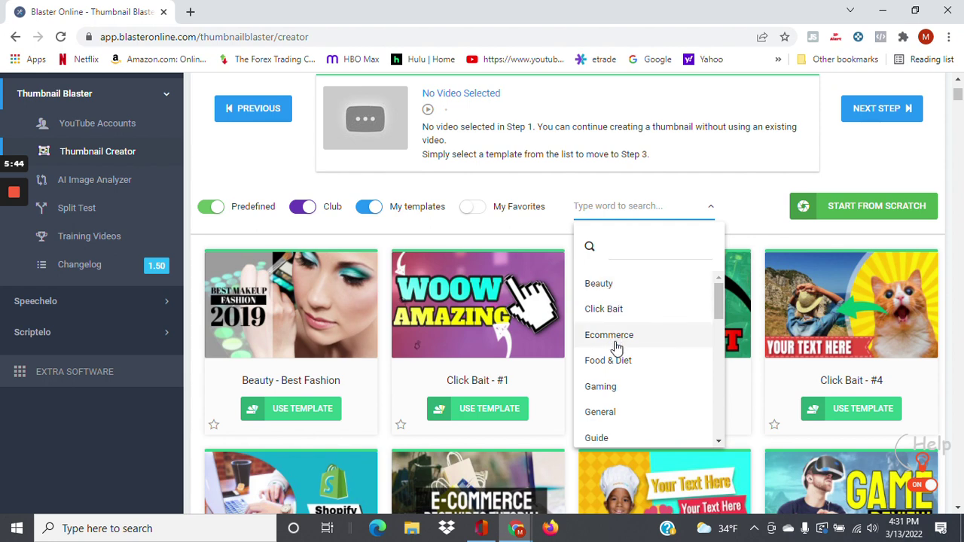
scroll(615, 357, "down", 2)
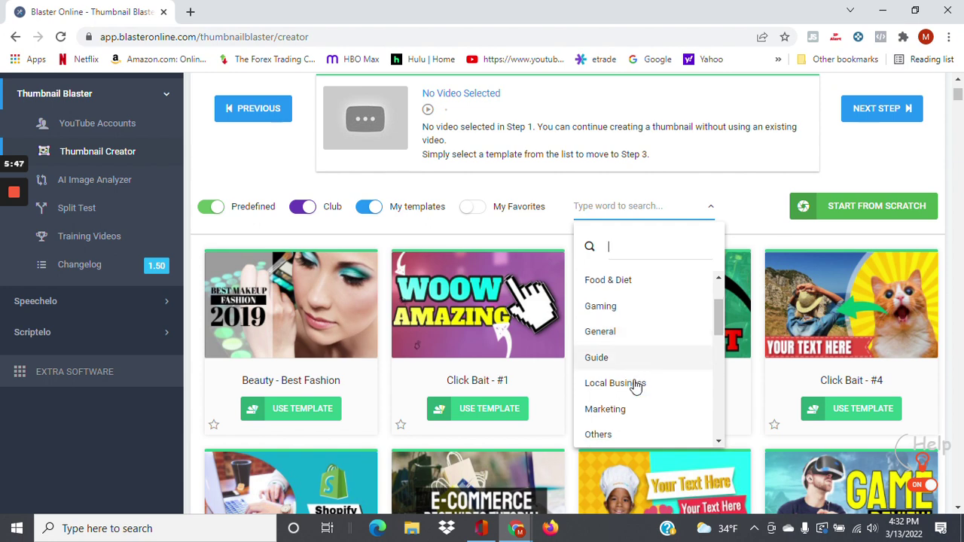
scroll(637, 381, "down", 2)
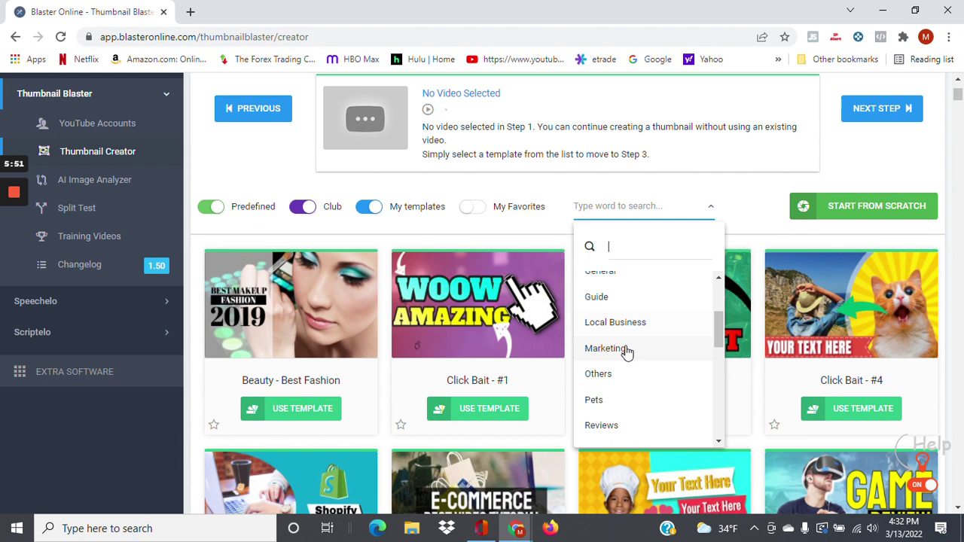
scroll(624, 354, "down", 2)
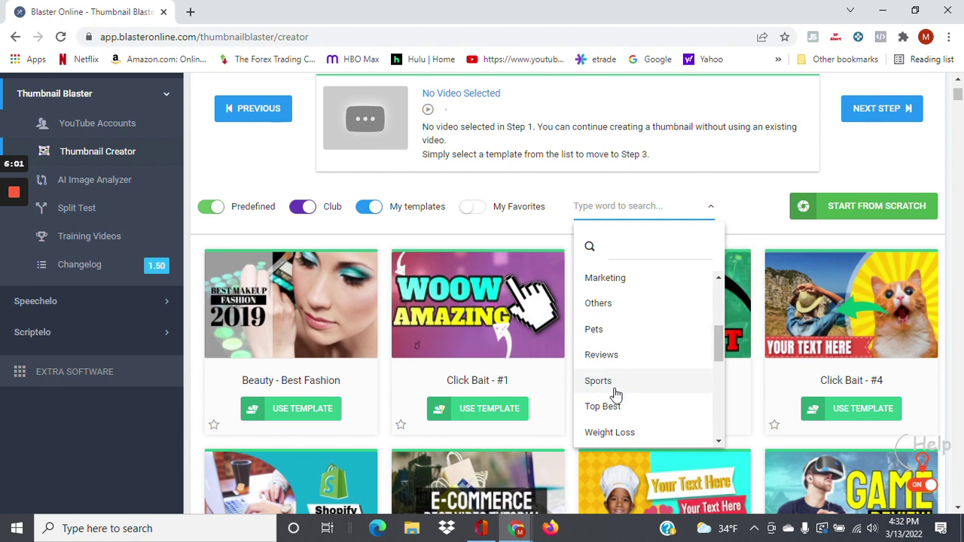
scroll(622, 403, "down", 1)
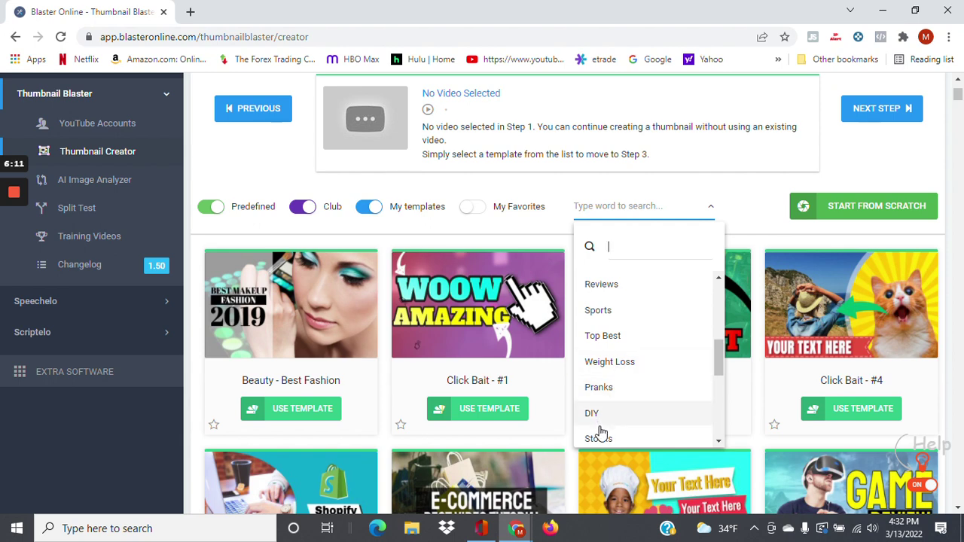
scroll(602, 428, "down", 1)
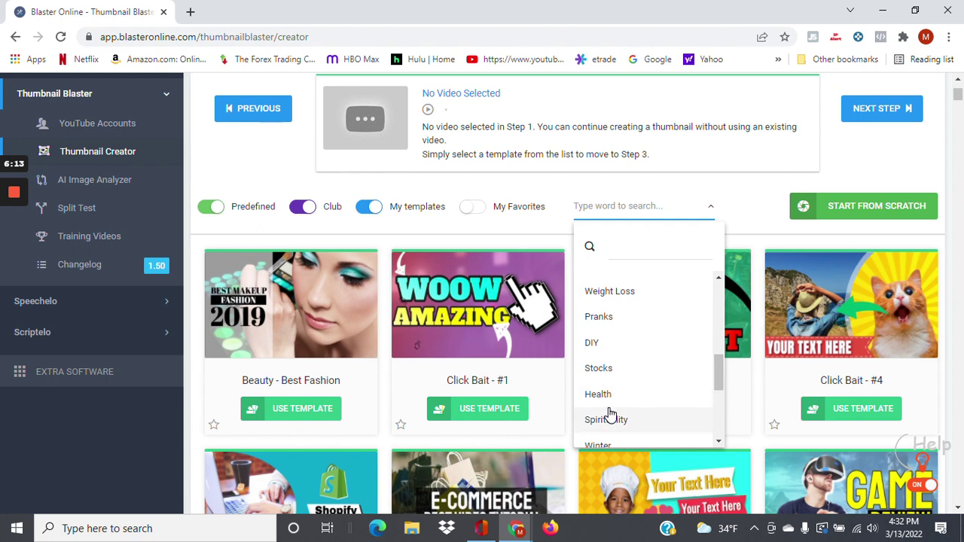
scroll(609, 415, "down", 1)
scroll(608, 420, "down", 2)
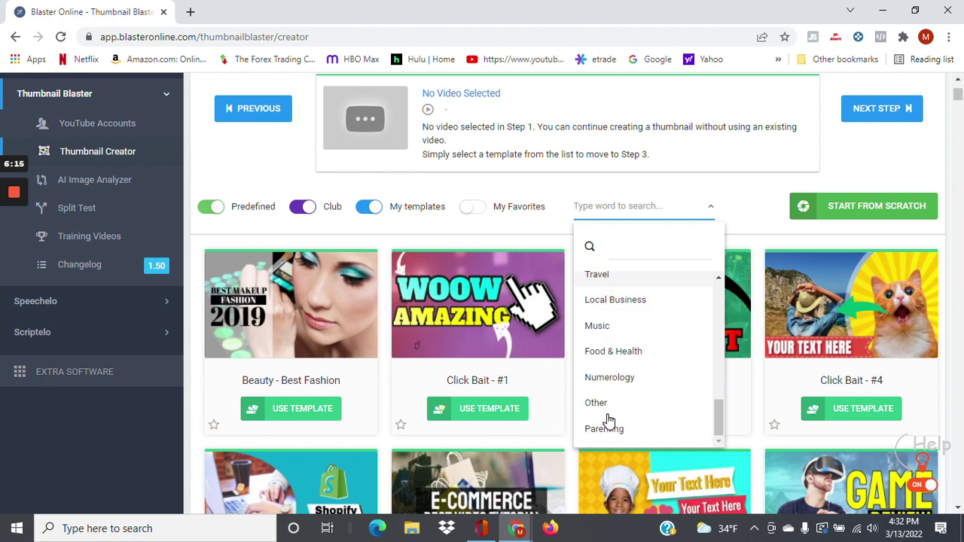
scroll(627, 390, "down", 1)
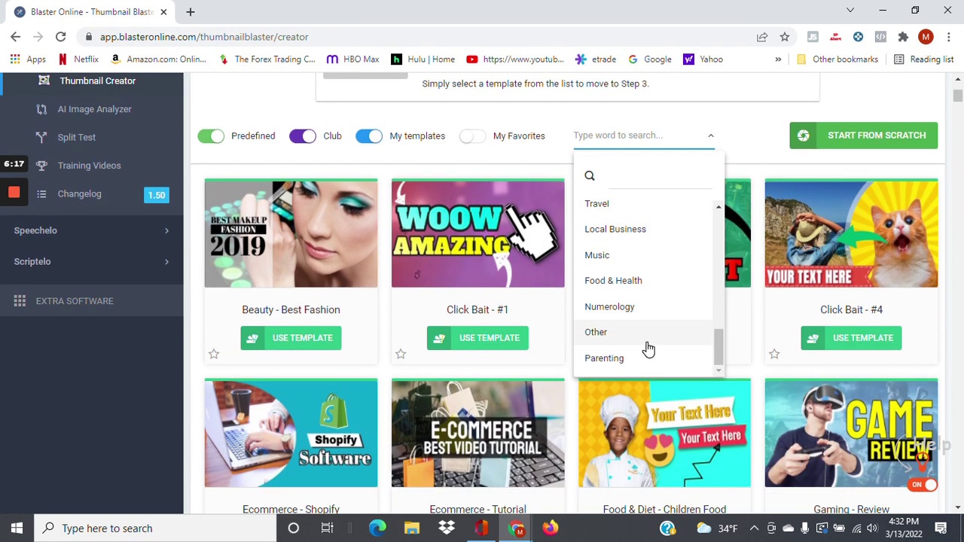
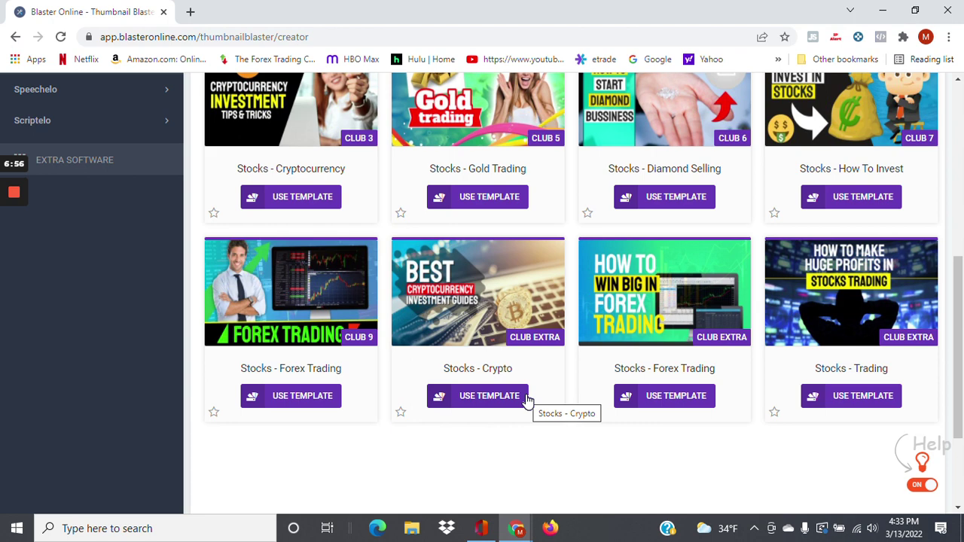
Step: Examine the Stocks thumbnail templates, including the cryptocurrency, gold, diamond and forex trading designs
scroll(526, 401, "up", 1)
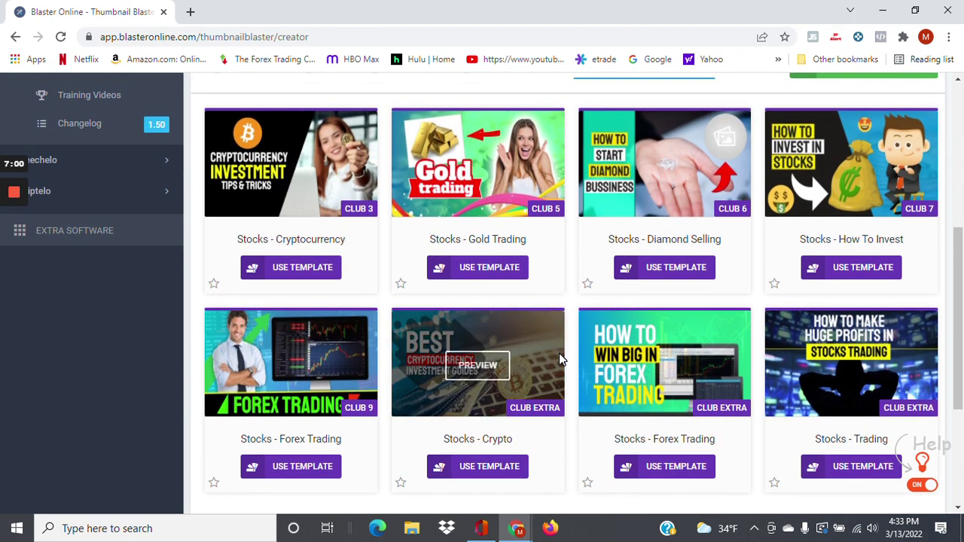
scroll(559, 353, "up", 1)
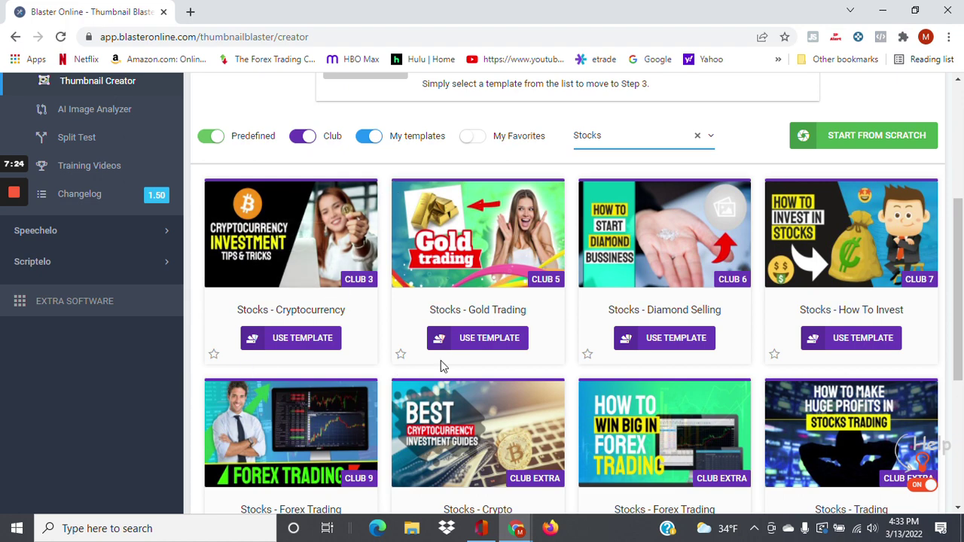
scroll(622, 352, "down", 1)
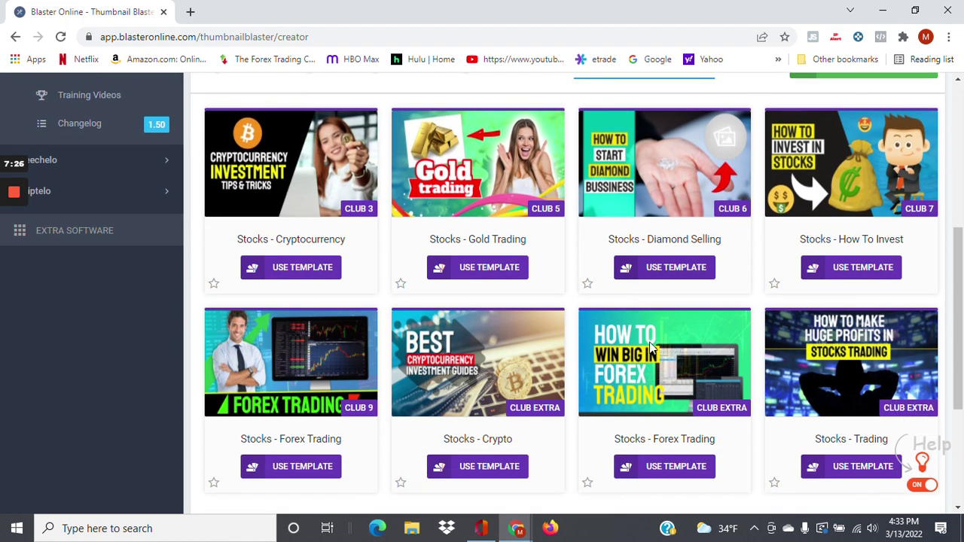
mouse_move(335, 354)
mouse_move(320, 165)
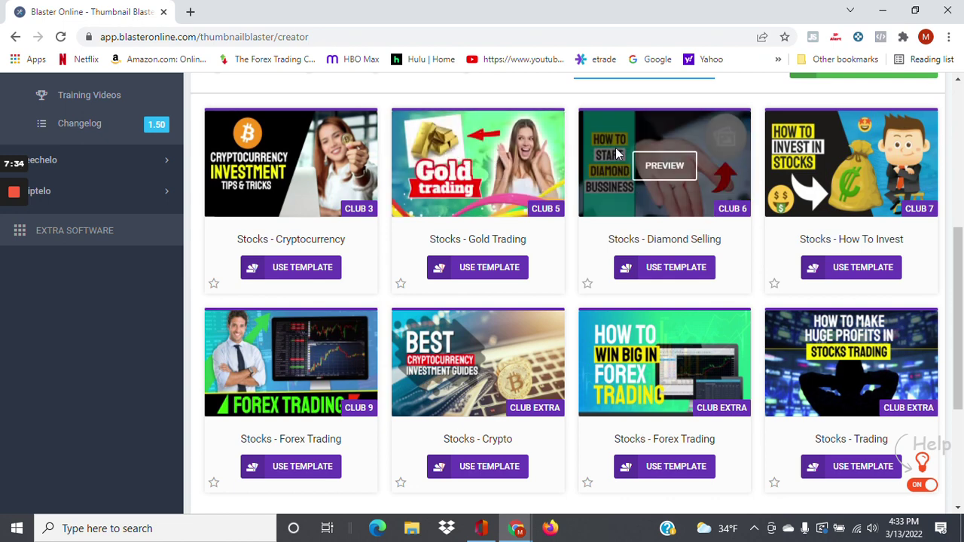
mouse_move(819, 143)
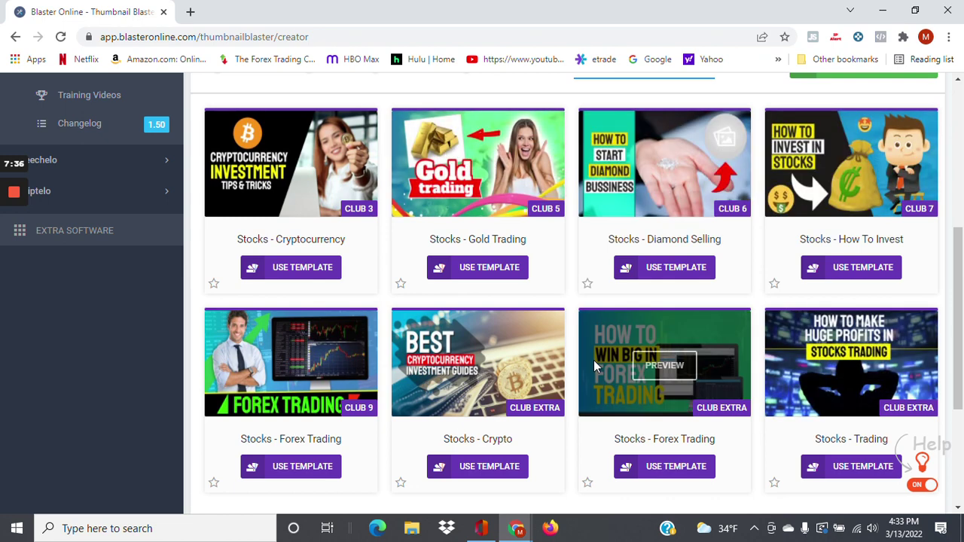
mouse_move(494, 382)
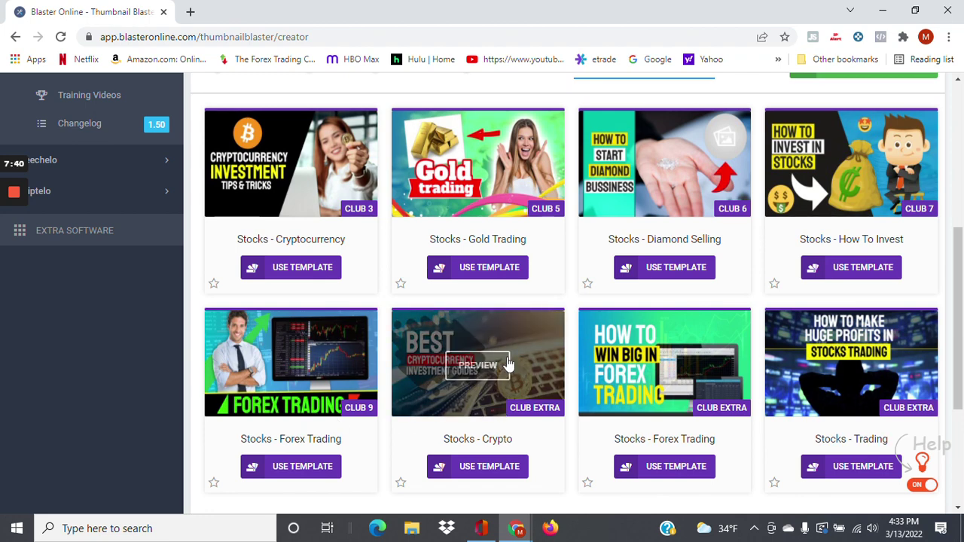
mouse_move(639, 383)
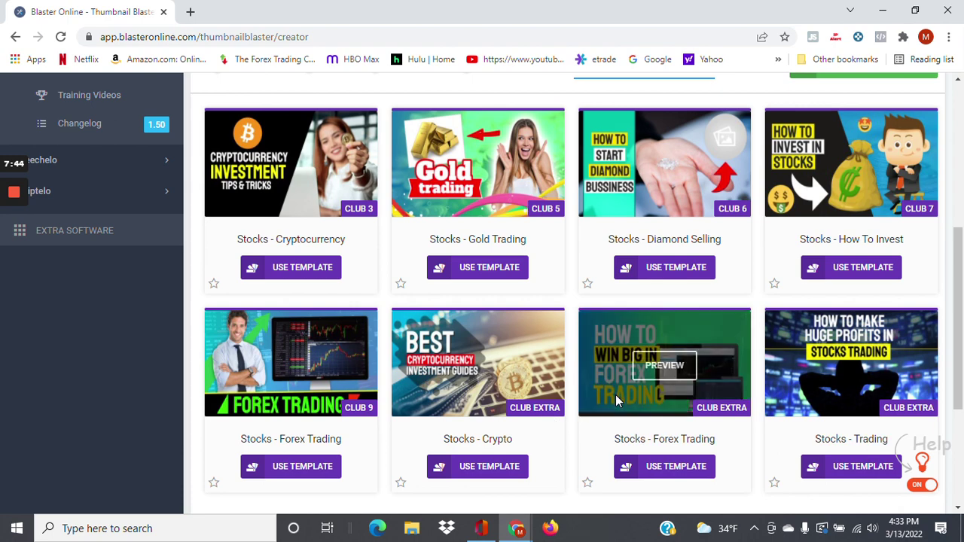
Step: Change the template category filter to Health and look through the matching thumbnail designs
scroll(678, 181, "up", 2)
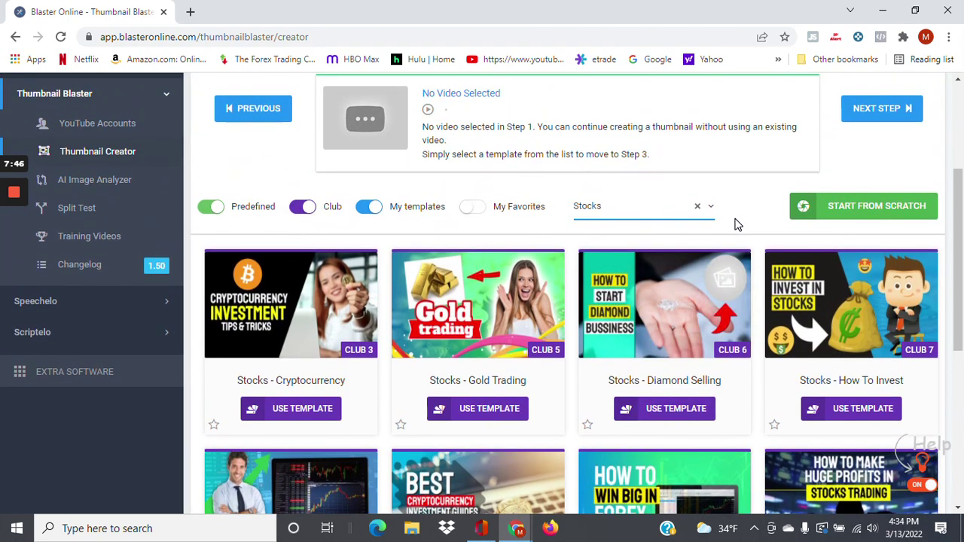
left_click(710, 211)
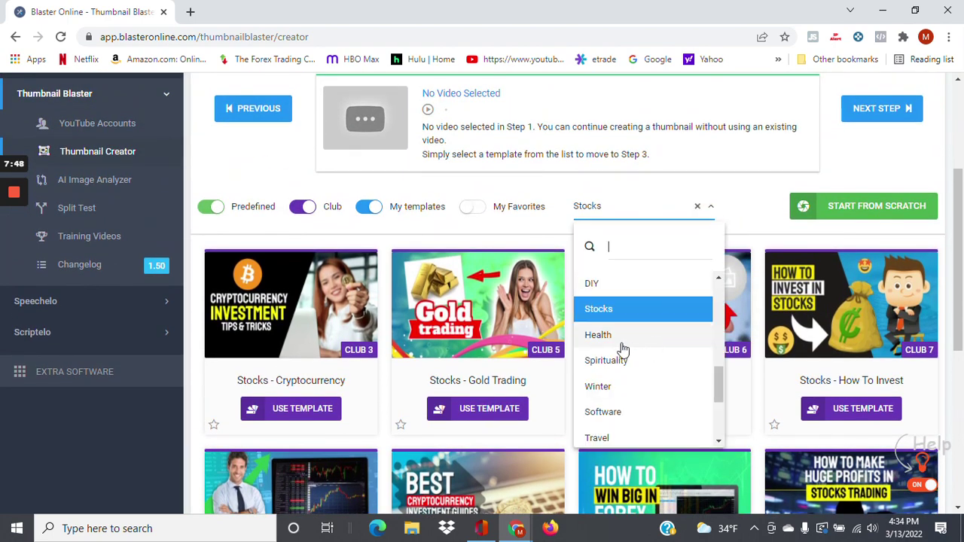
left_click(597, 335)
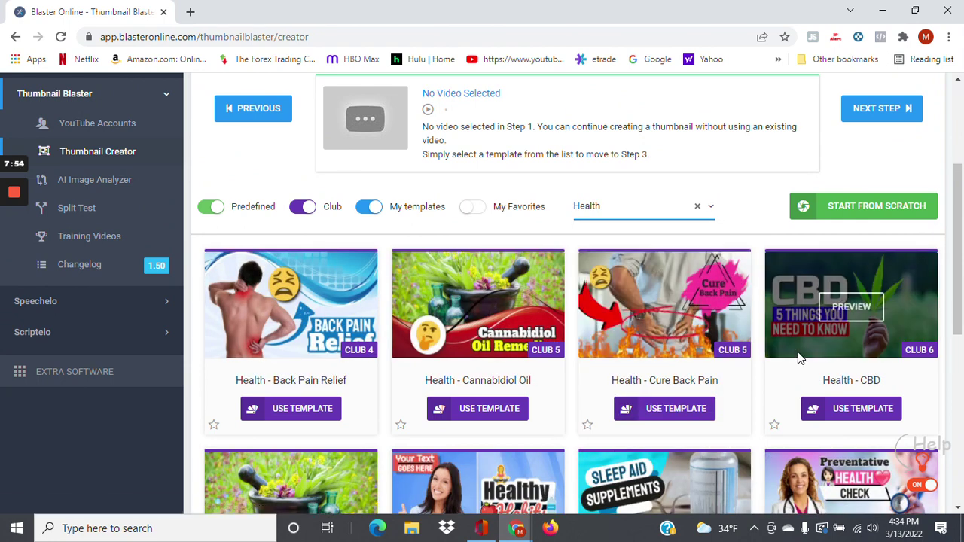
scroll(796, 354, "down", 2)
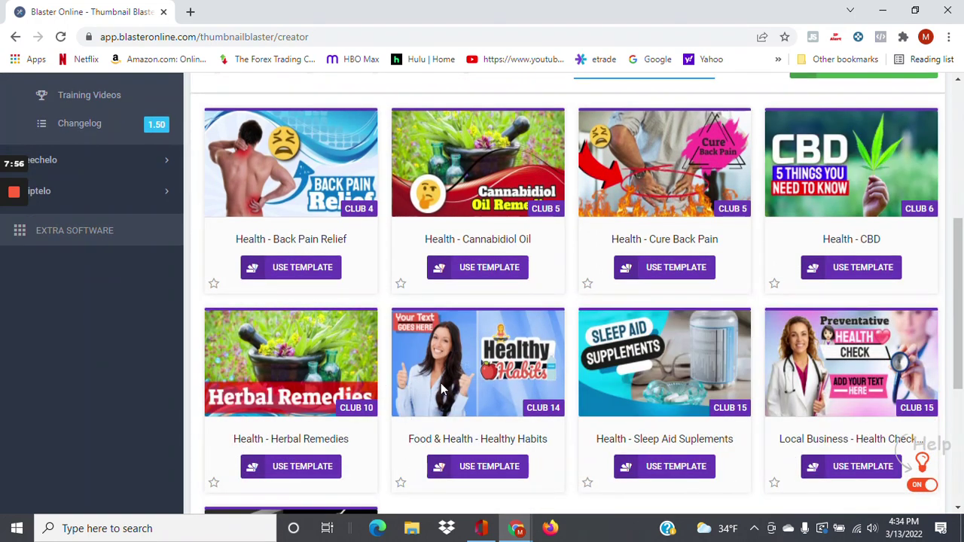
scroll(720, 350, "down", 2)
Step: Change the template category filter to Weight Loss
scroll(692, 351, "up", 5)
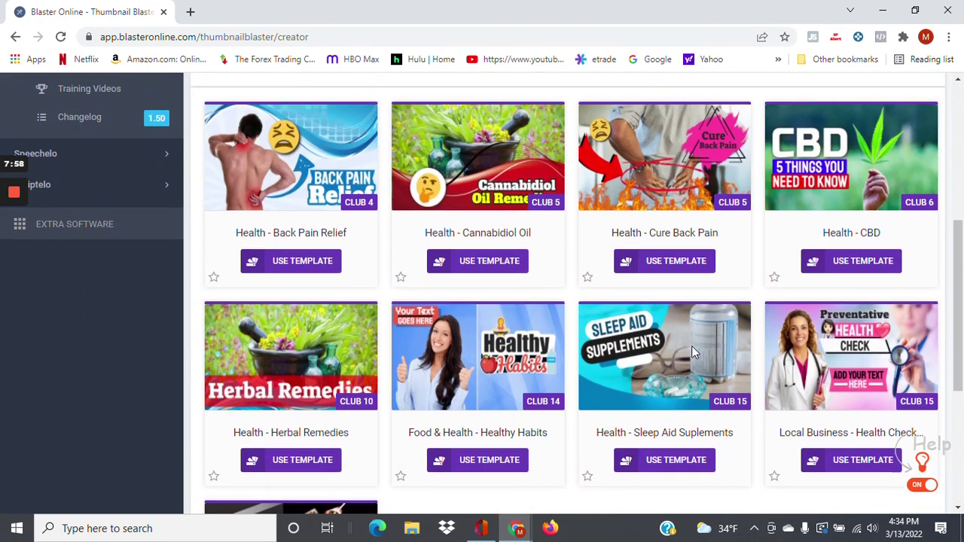
scroll(693, 351, "up", 2)
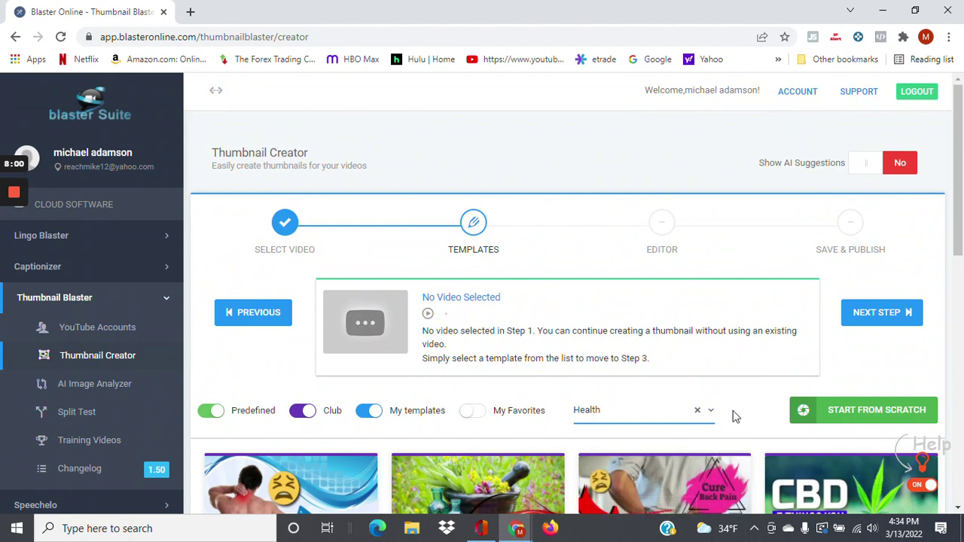
left_click(710, 413)
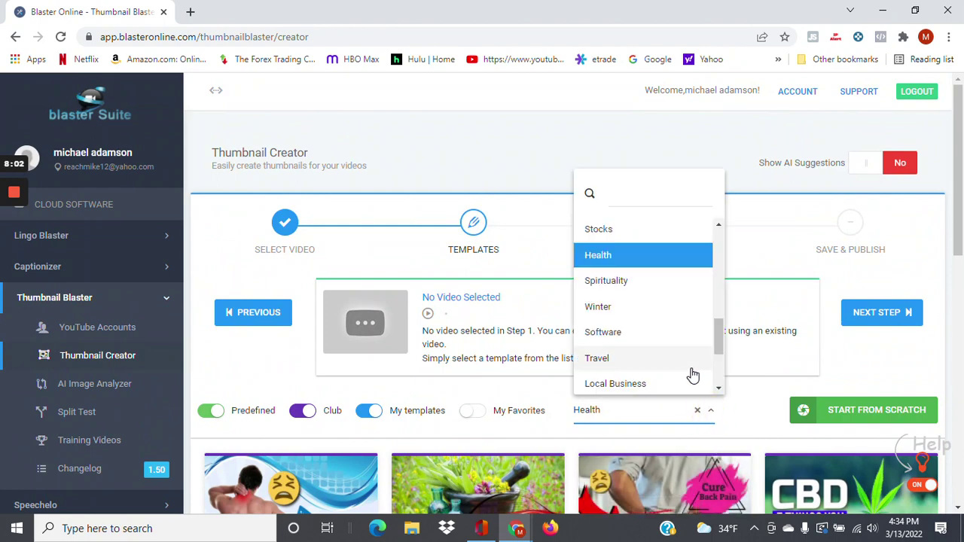
scroll(686, 370, "up", 2)
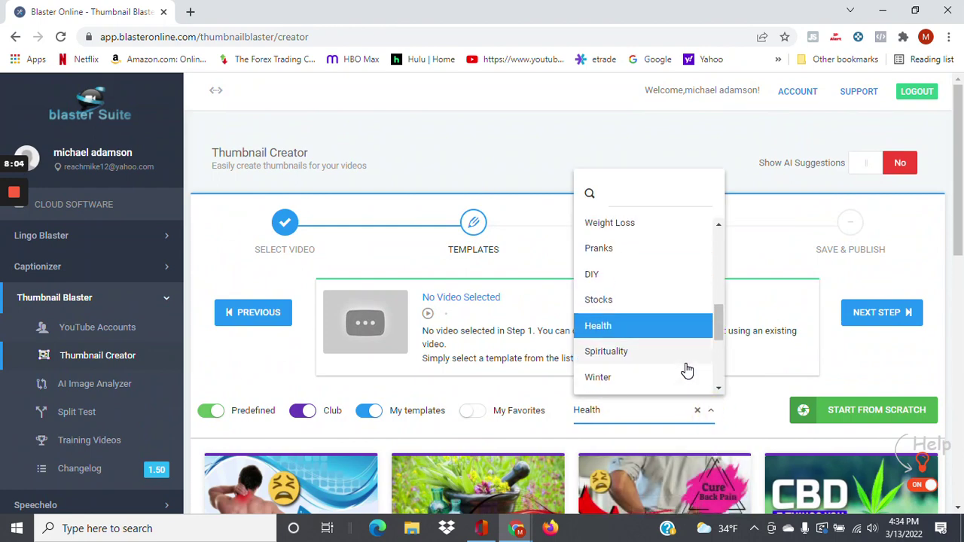
scroll(686, 351, "up", 3)
scroll(685, 351, "down", 2)
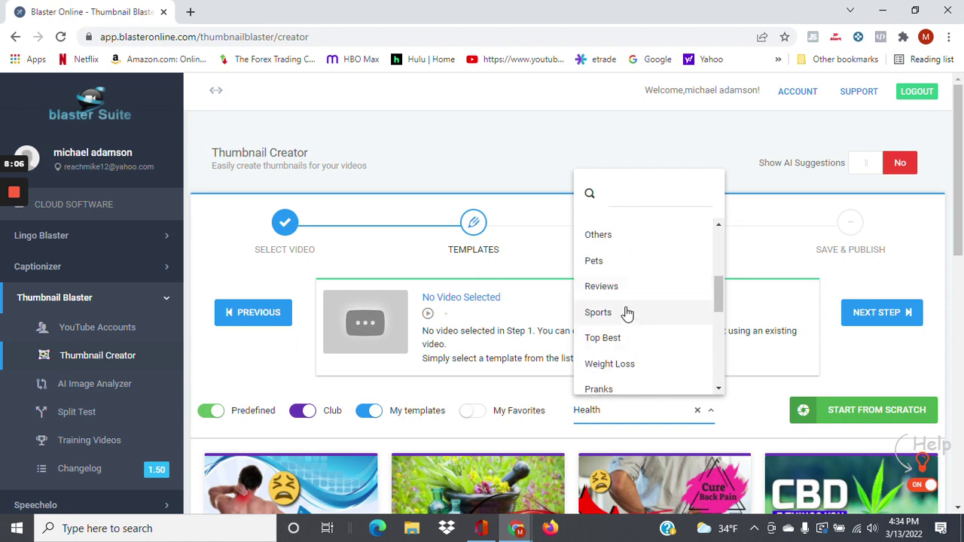
left_click(629, 365)
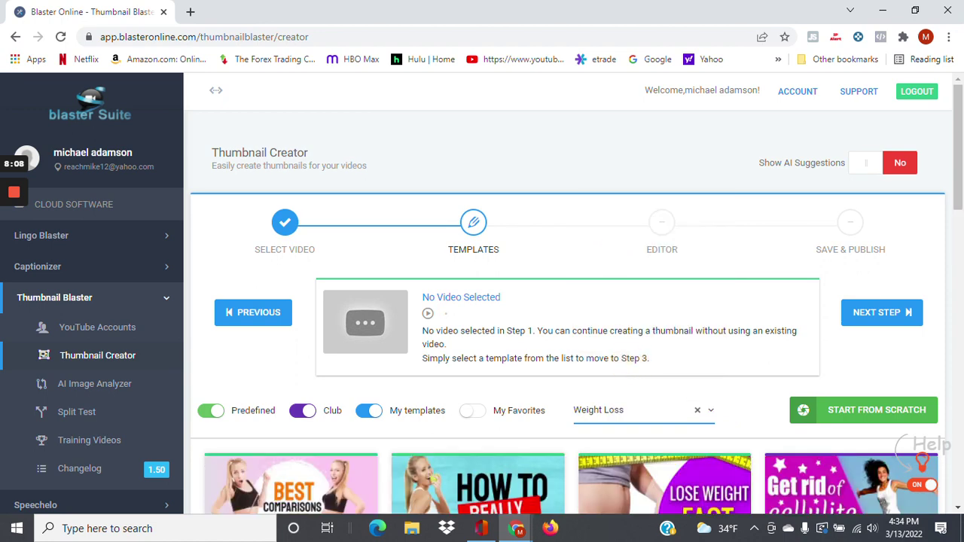
Step: Browse the Weight Loss thumbnail templates, including the Get Bigger Legs and Fat To Skinny designs
scroll(628, 360, "down", 2)
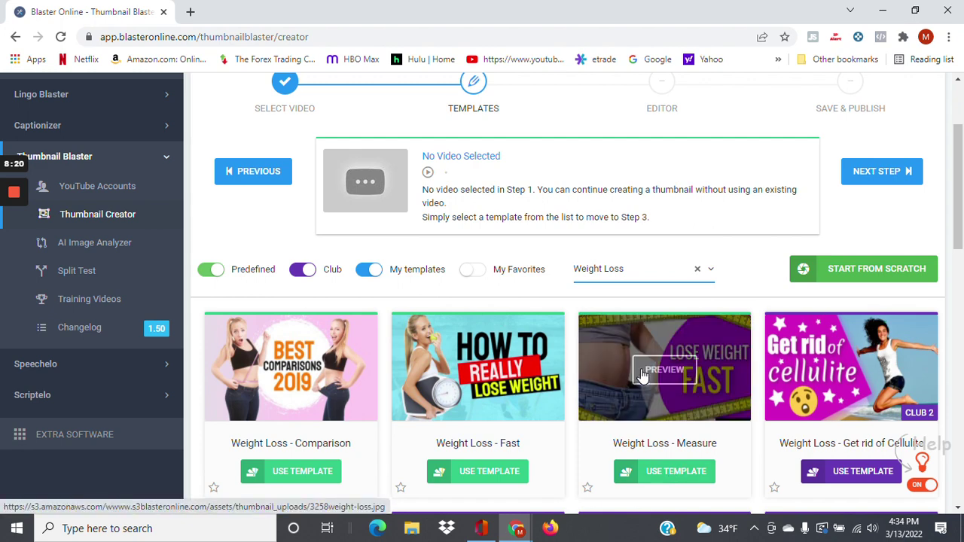
scroll(642, 375, "down", 2)
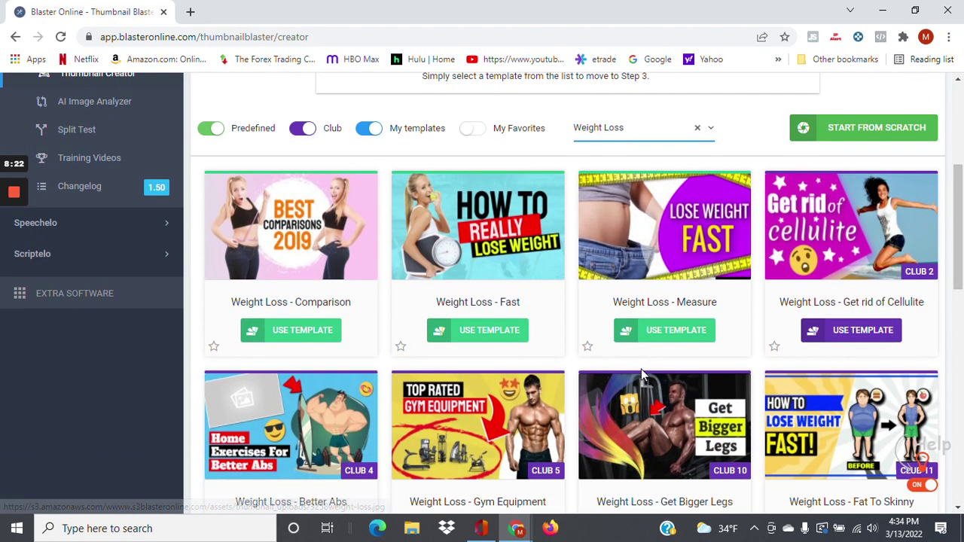
scroll(641, 375, "down", 2)
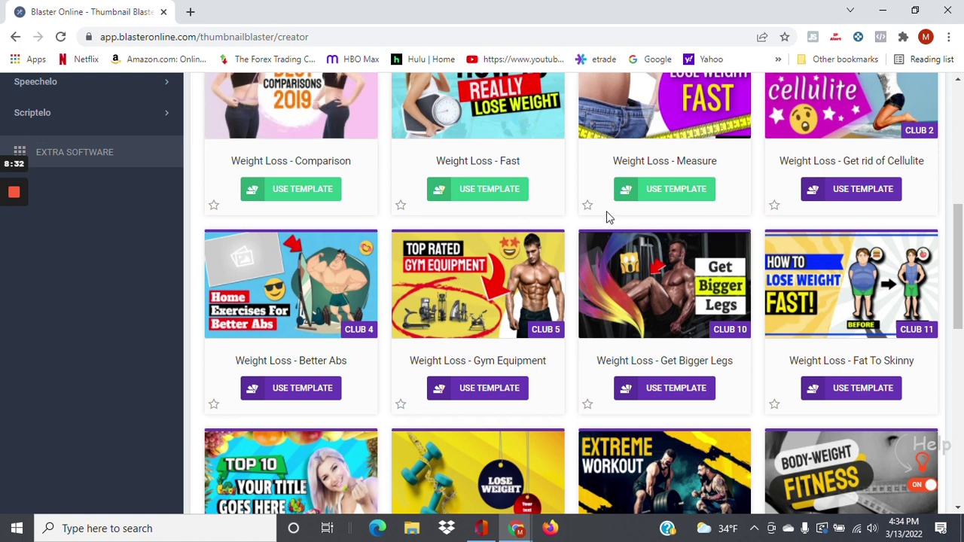
mouse_move(820, 258)
mouse_move(666, 286)
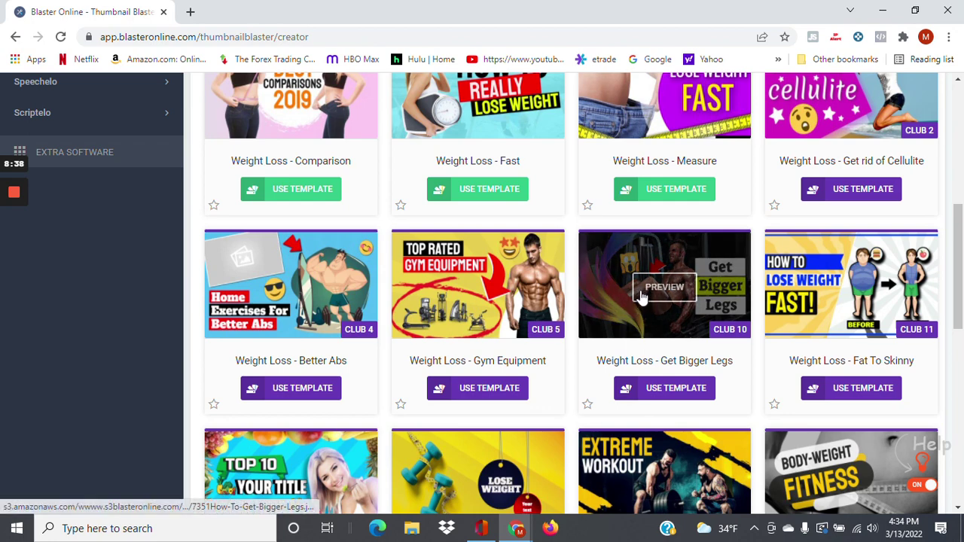
mouse_move(835, 301)
scroll(837, 305, "down", 1)
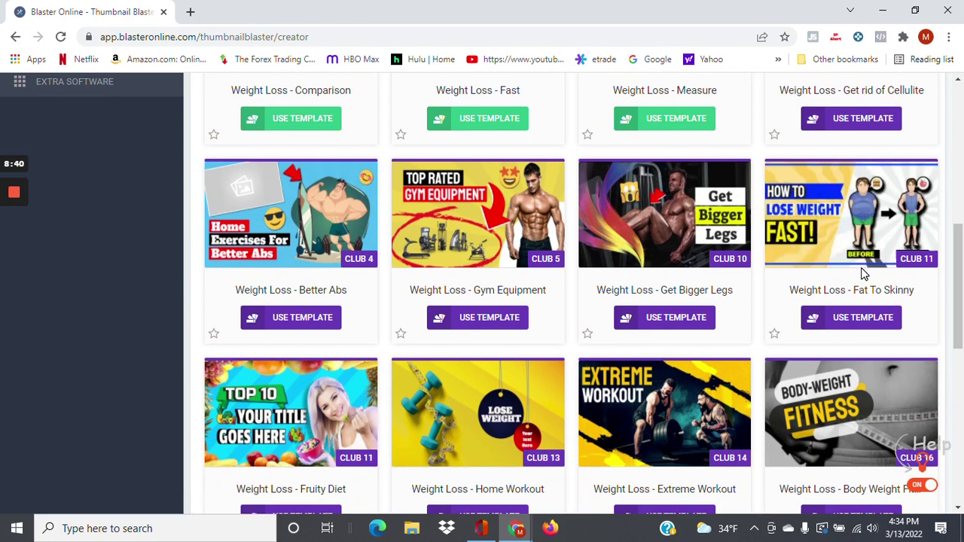
Step: Open the Weight Loss - Fat To Skinny template in the editor and dismiss the training video
mouse_move(790, 197)
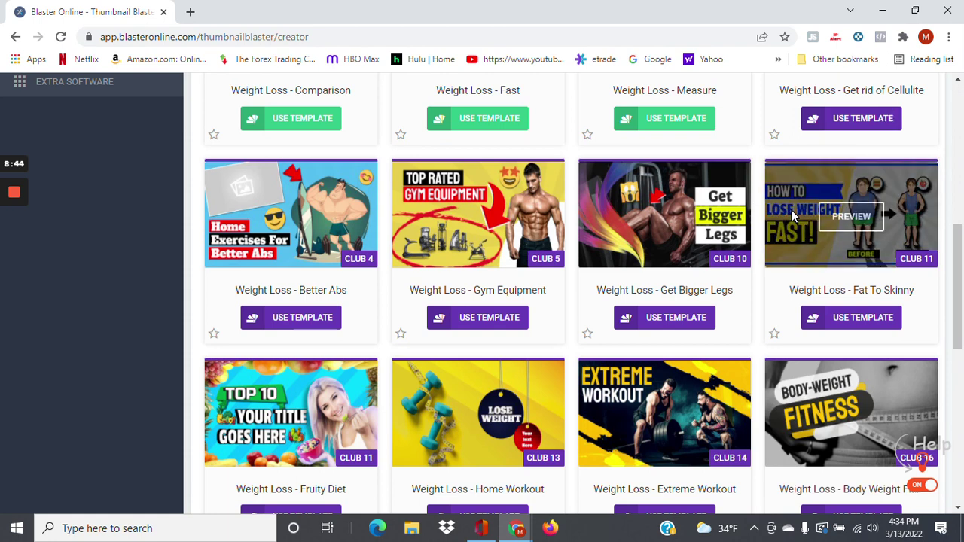
mouse_move(890, 242)
left_click(875, 320)
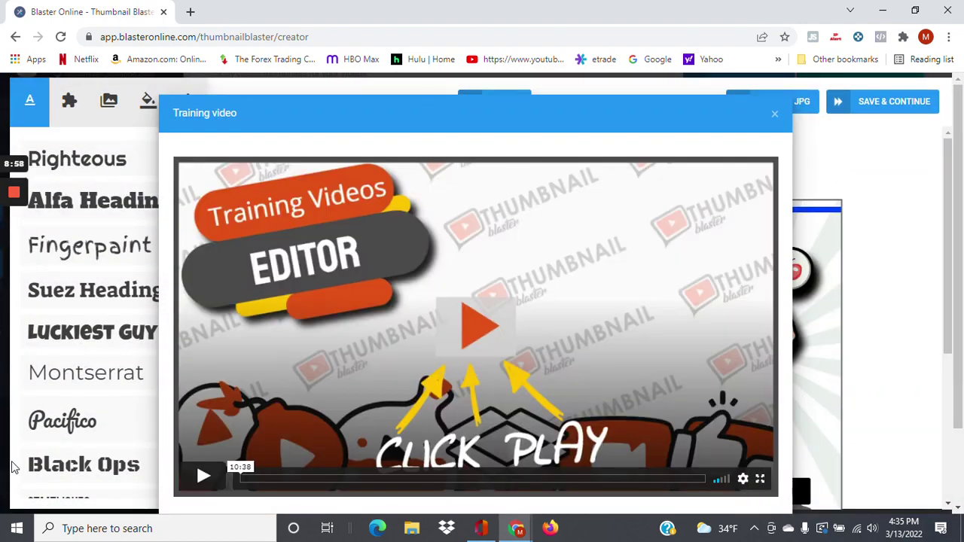
left_click(774, 115)
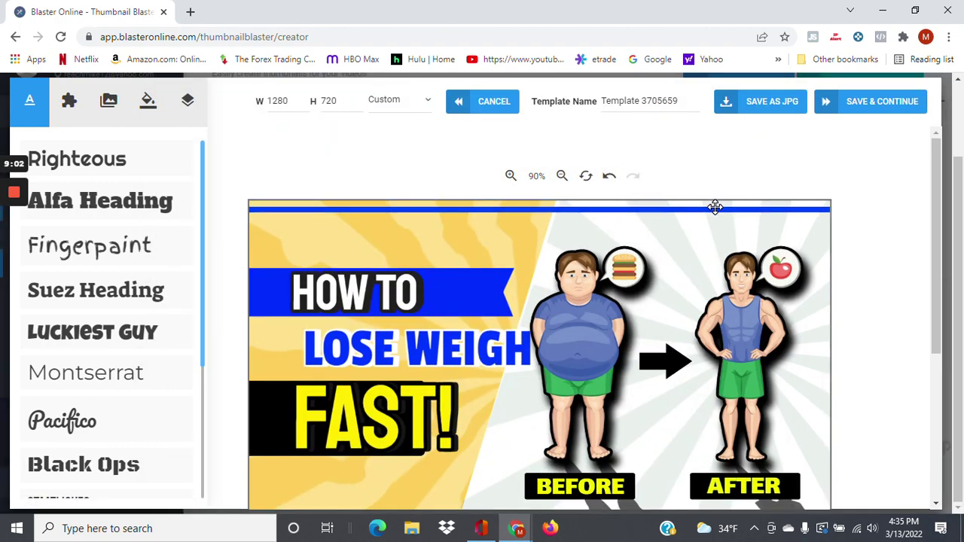
scroll(715, 207, "down", 1)
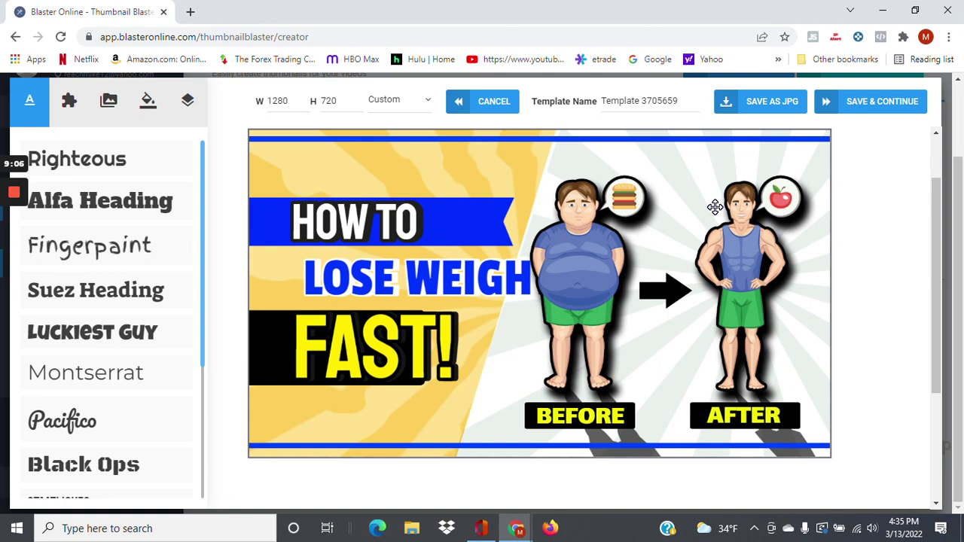
Step: Select the HOW TO, LOSE WEIGHT and FAST! texts one at a time to check that each is editable
left_click(395, 231)
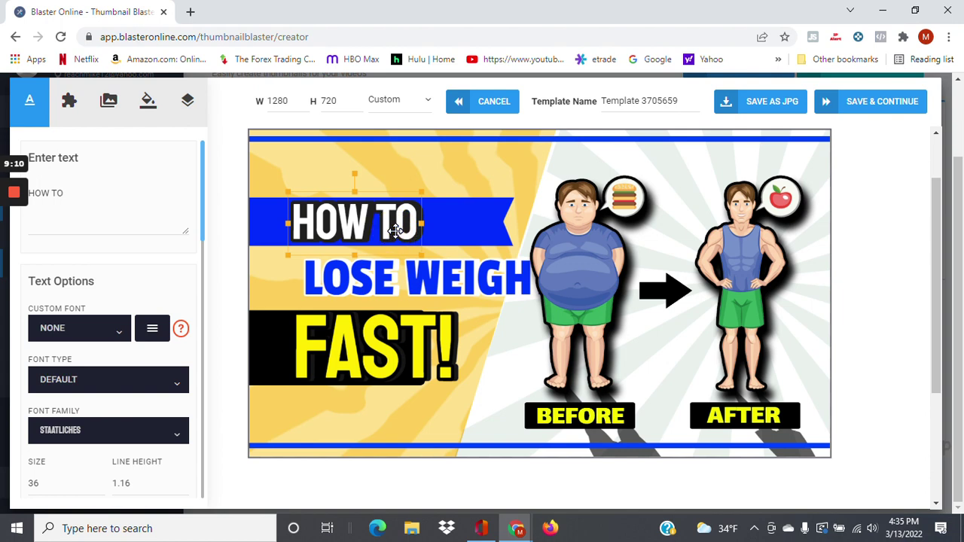
left_click(393, 277)
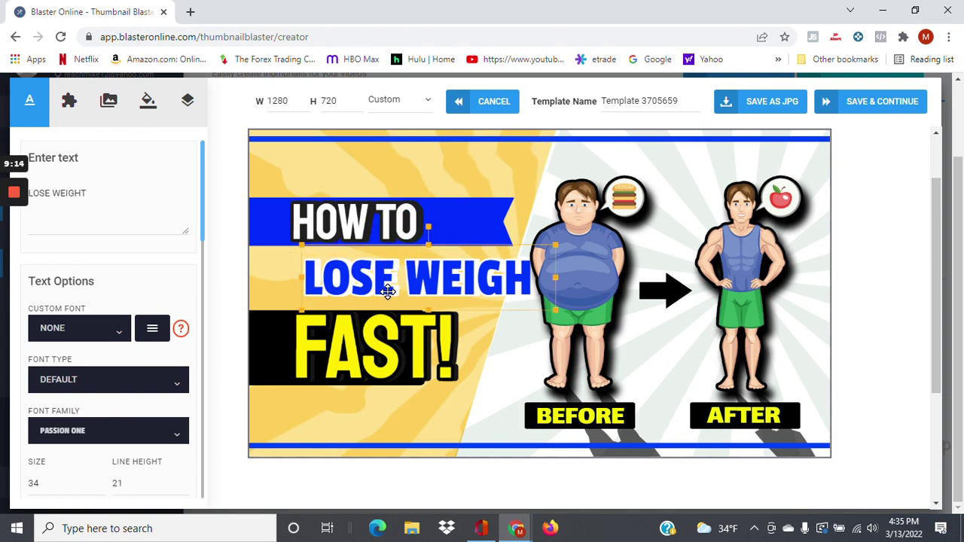
left_click(367, 348)
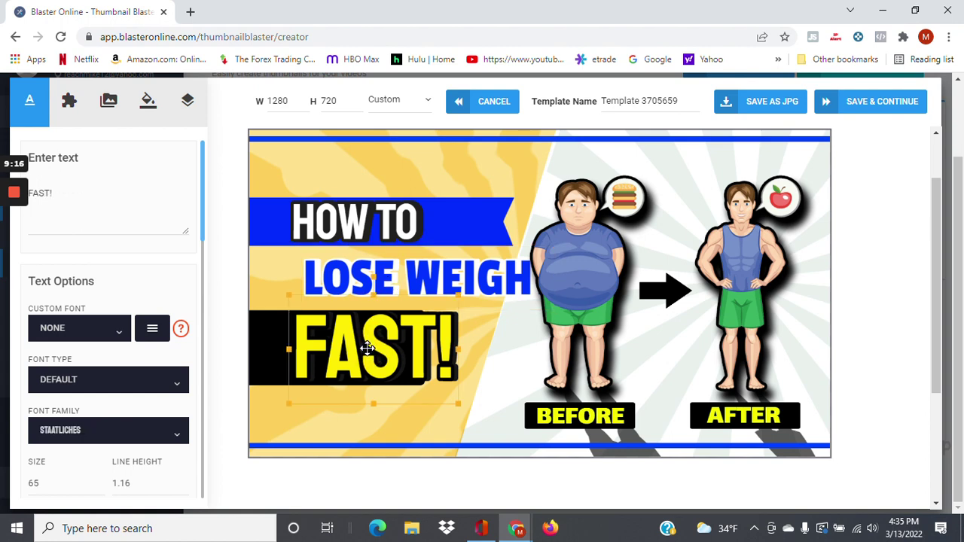
left_click(374, 216)
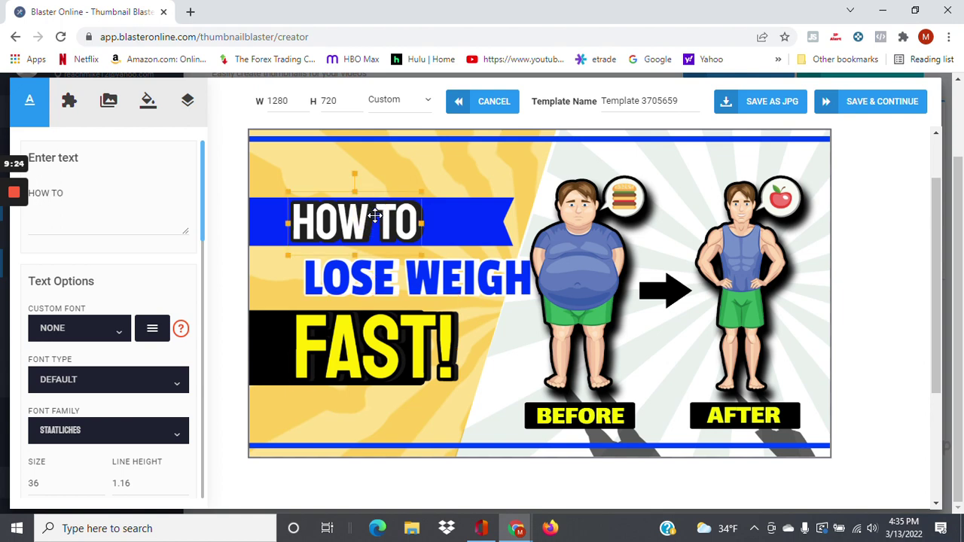
Step: Examine the HOW TO text's font, color, position, opacity, shadow, stroke, gradient and layer options
scroll(374, 216, "down", 1)
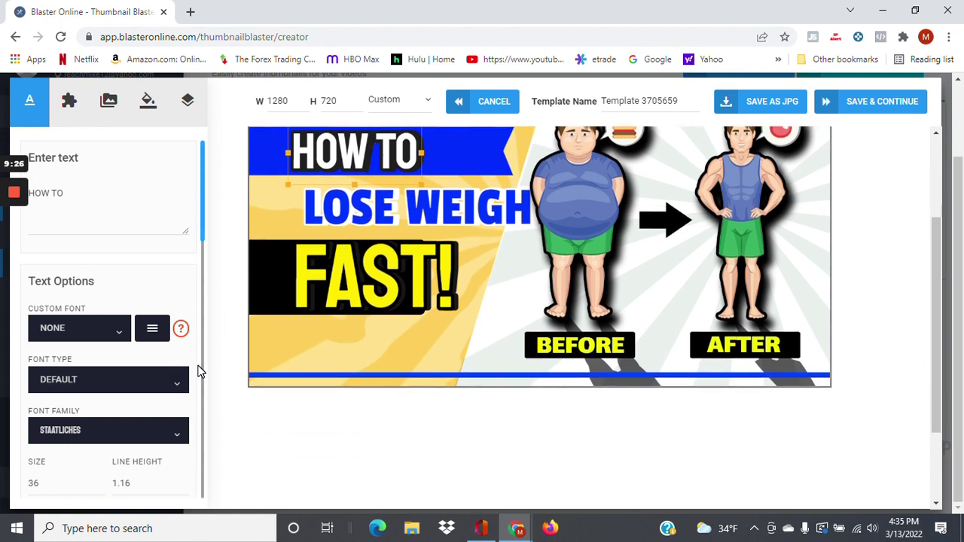
scroll(178, 396, "down", 3)
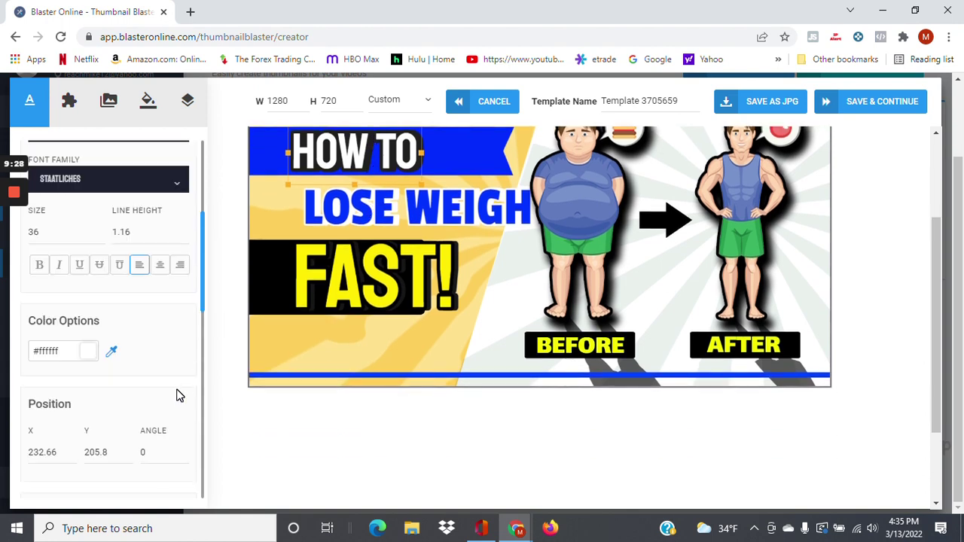
scroll(178, 396, "up", 3)
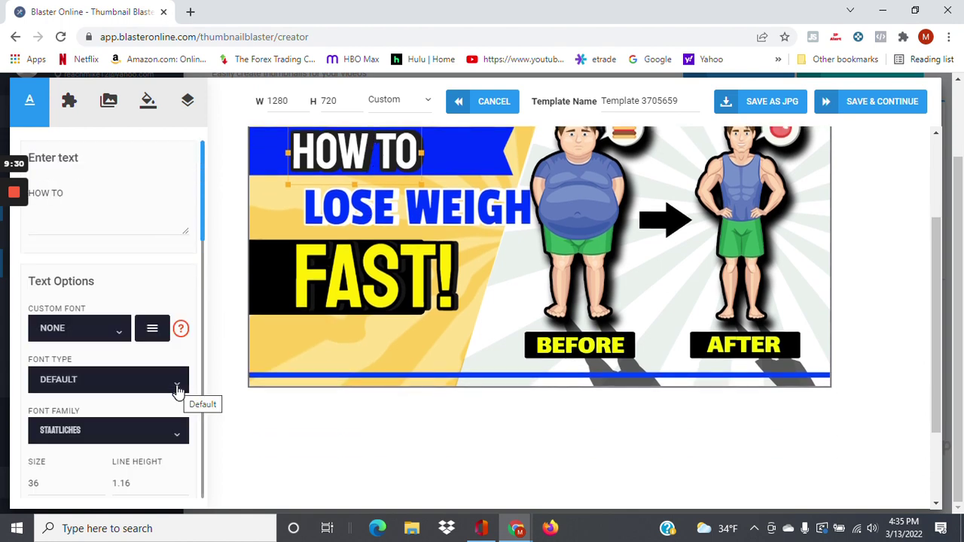
scroll(178, 393, "down", 3)
scroll(178, 391, "down", 3)
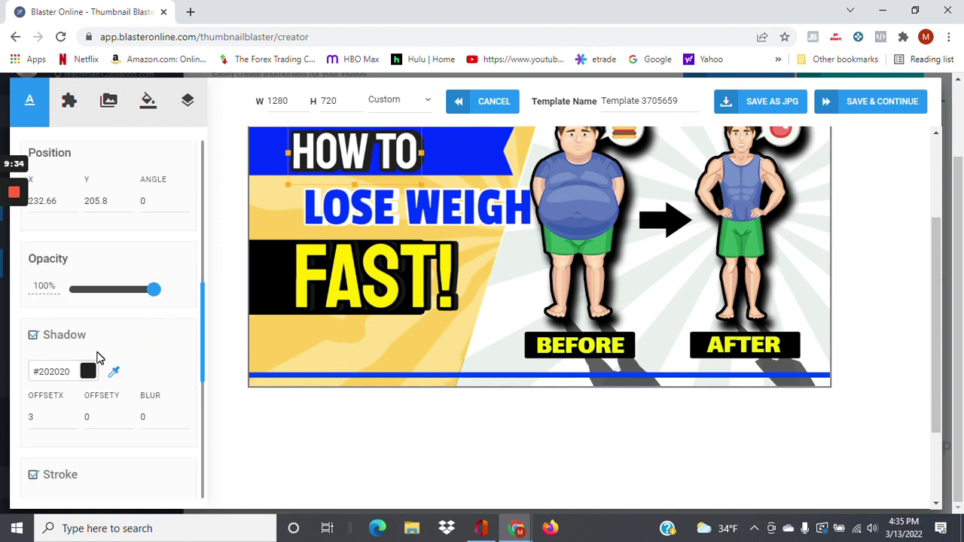
scroll(99, 296, "up", 3)
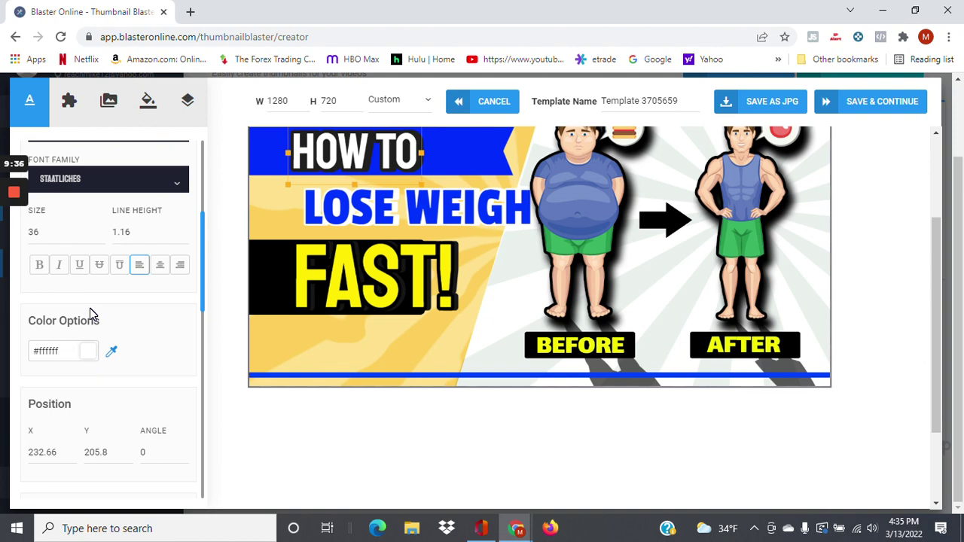
scroll(89, 313, "down", 3)
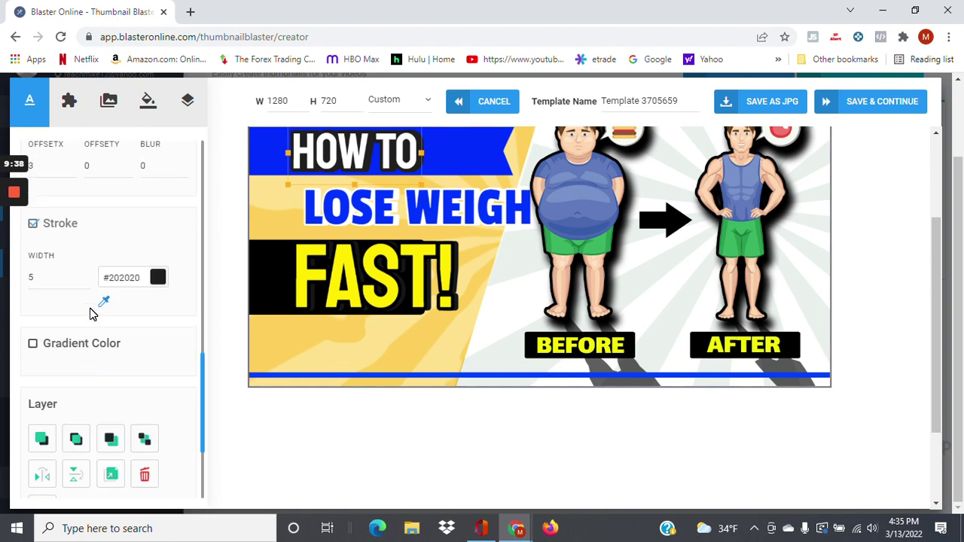
scroll(90, 313, "up", 5)
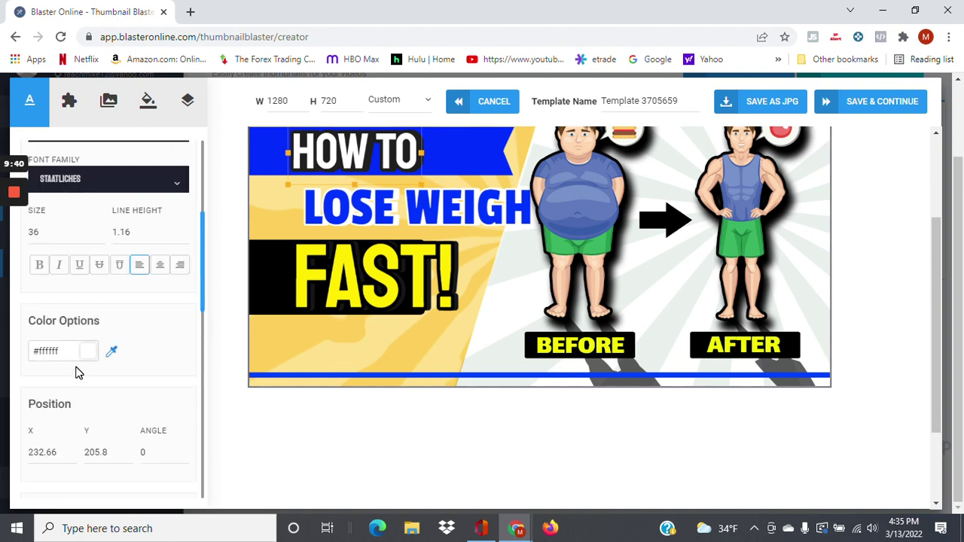
Step: Try to change the HOW TO text's fill color, testing purple, pink and green hues
left_click(61, 351)
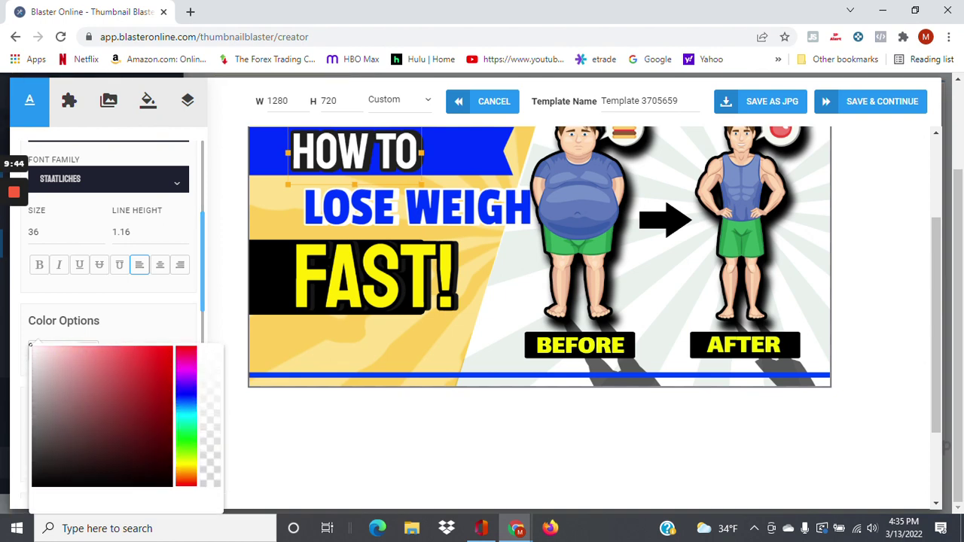
left_click(186, 384)
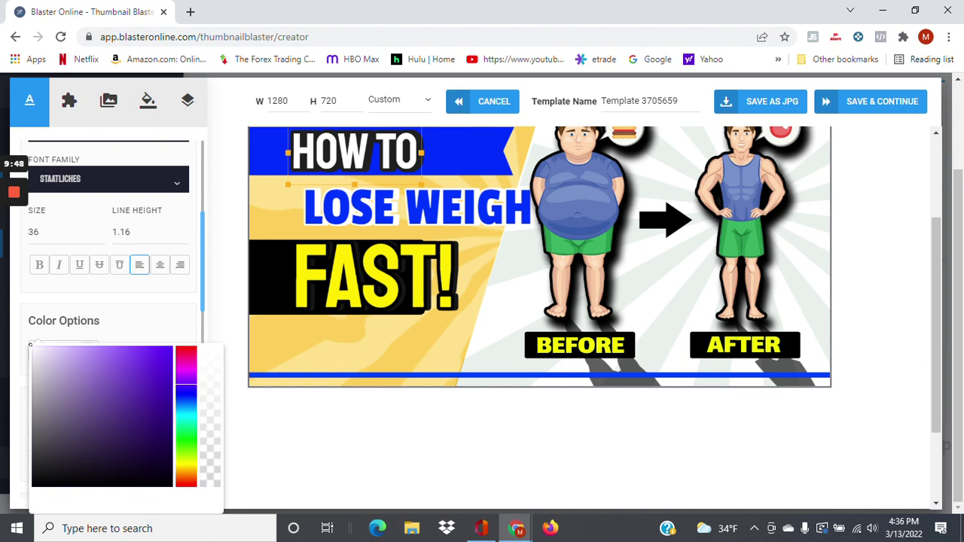
left_click_drag(186, 384, 186, 352)
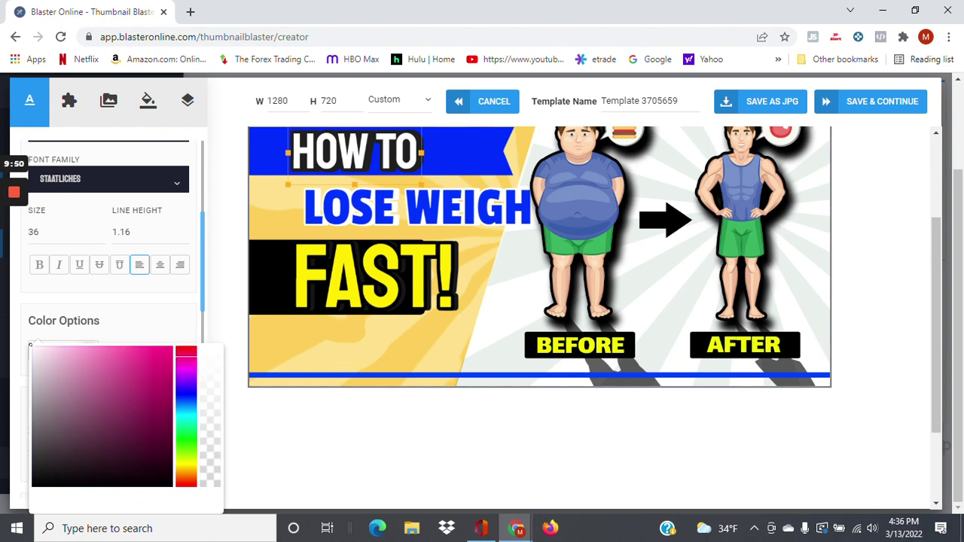
left_click(350, 138)
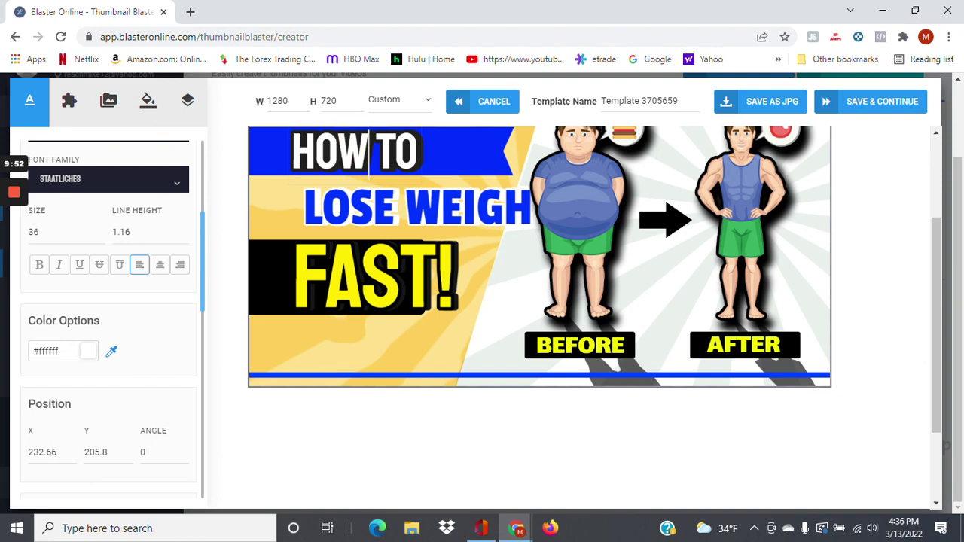
left_click(83, 350)
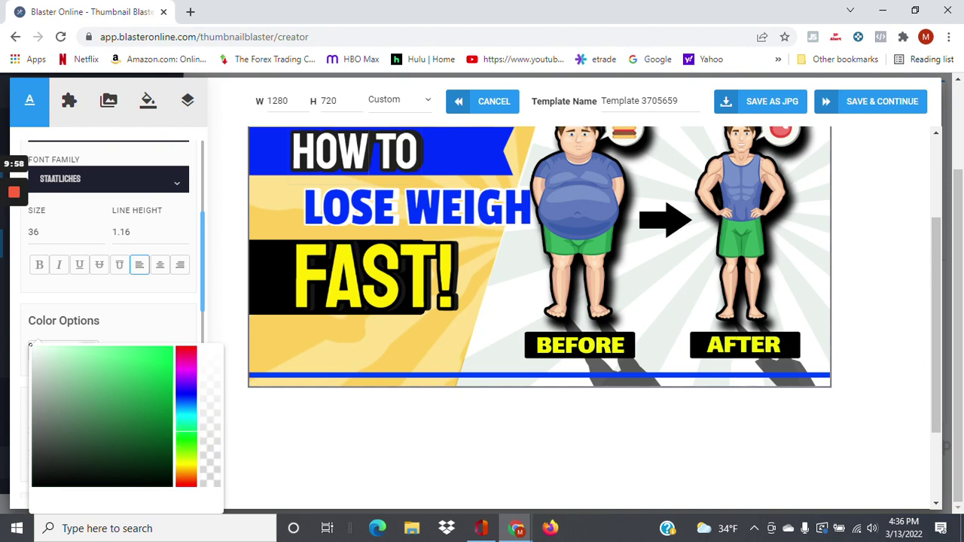
left_click(328, 150)
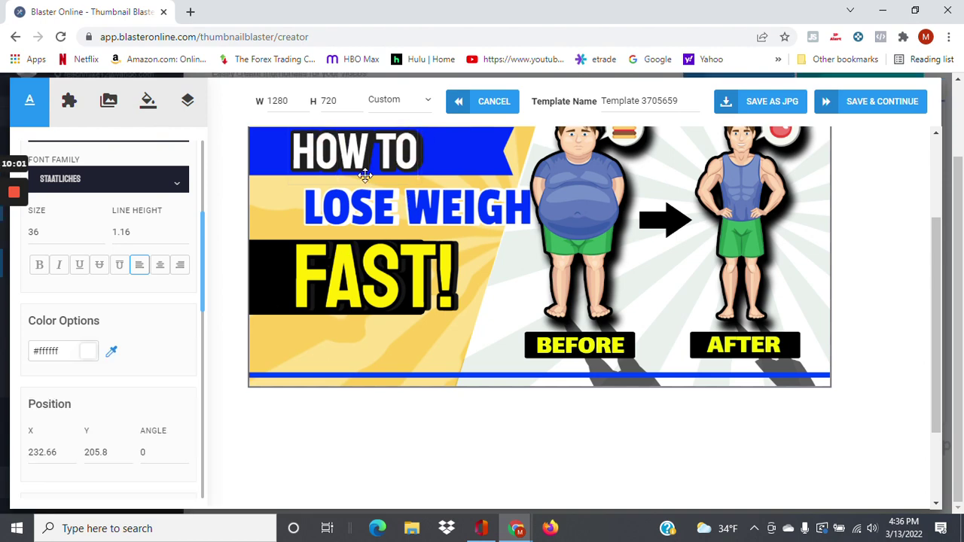
left_click(105, 358)
left_click(111, 352)
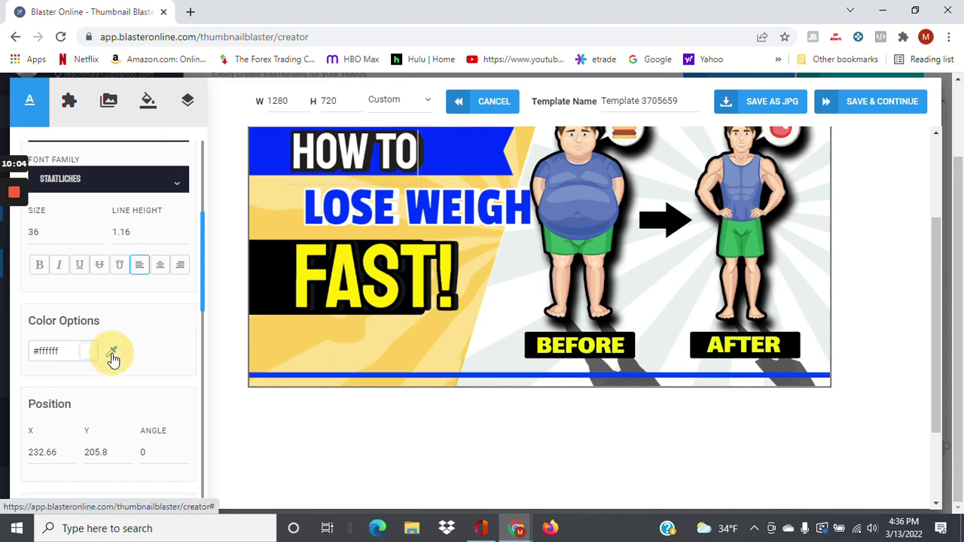
left_click(53, 351)
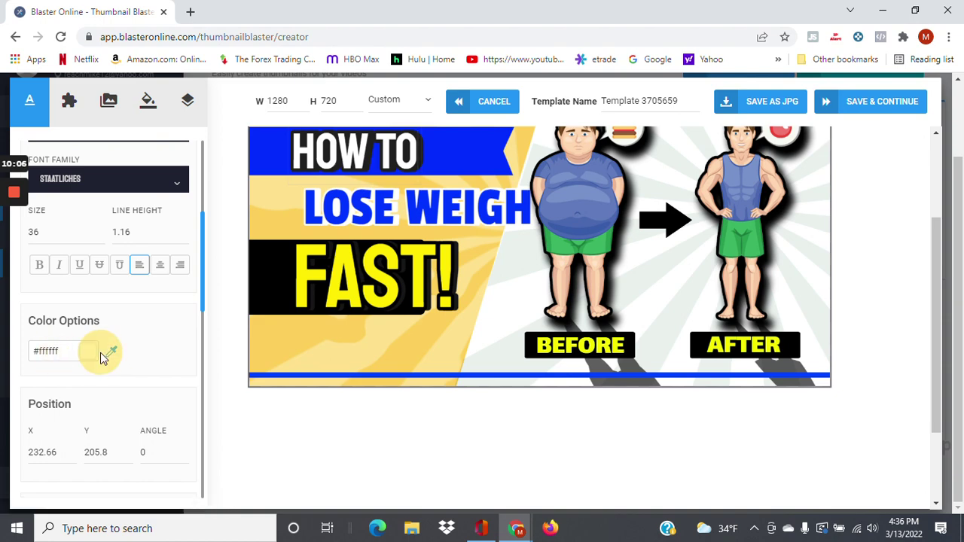
Step: Move the LOSE WEIGHT text to the left, clear of the heavier figure
left_click(368, 207)
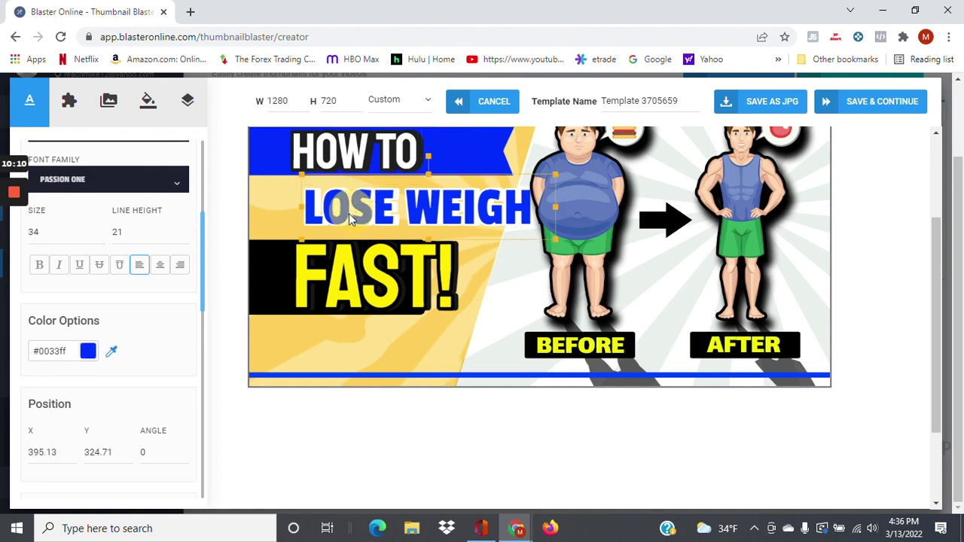
left_click_drag(349, 213, 323, 208)
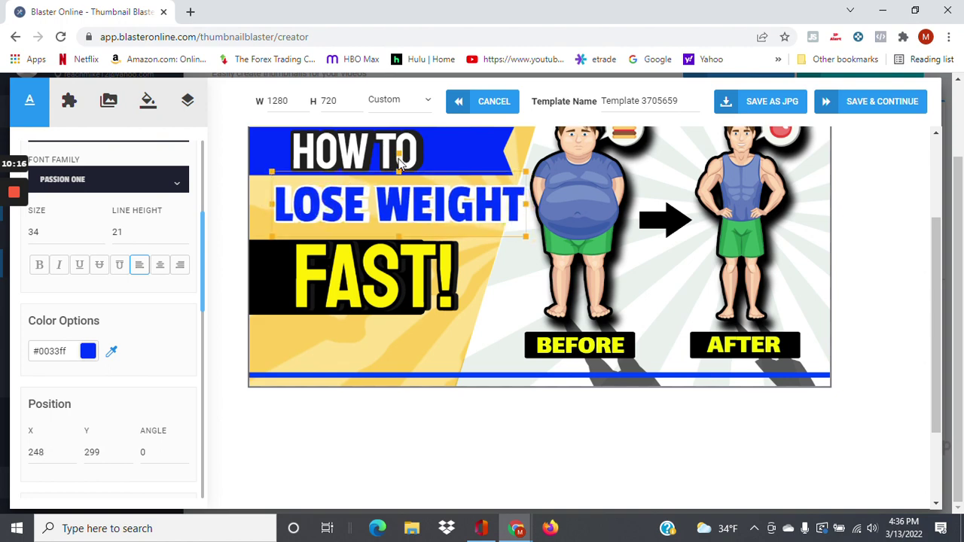
Step: Replace the word WEIGHT with BELLY FAT in the middle heading so it reads LOSE BELLY FAT
left_click(449, 203)
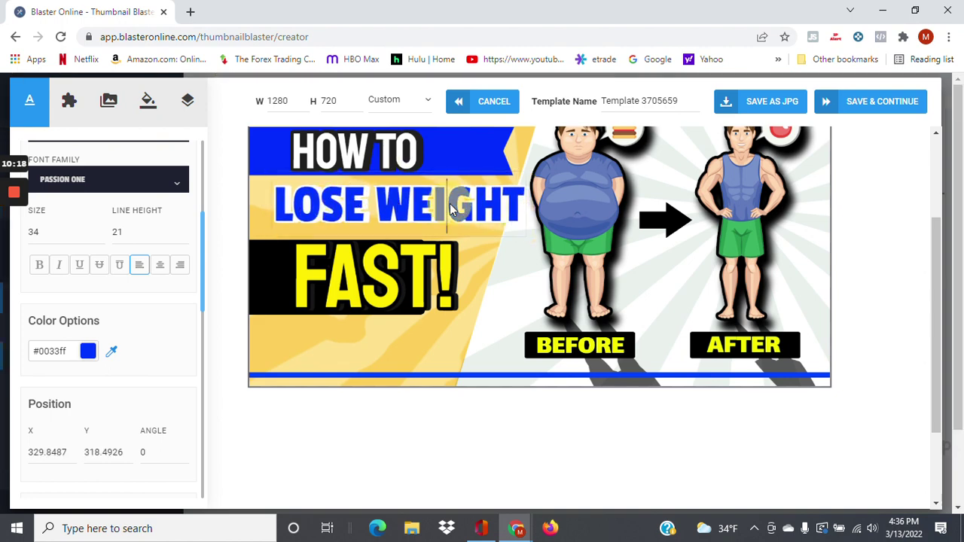
left_click(524, 203)
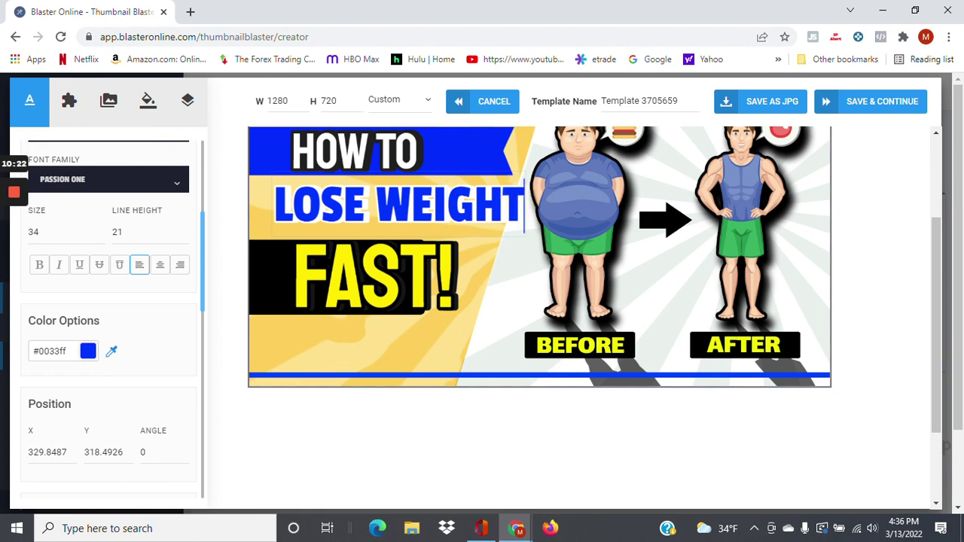
key("BackSpace")
key("BackSpace")
key("BackSpace")
key("BackSpace")
key("BackSpace")
key("BackSpace")
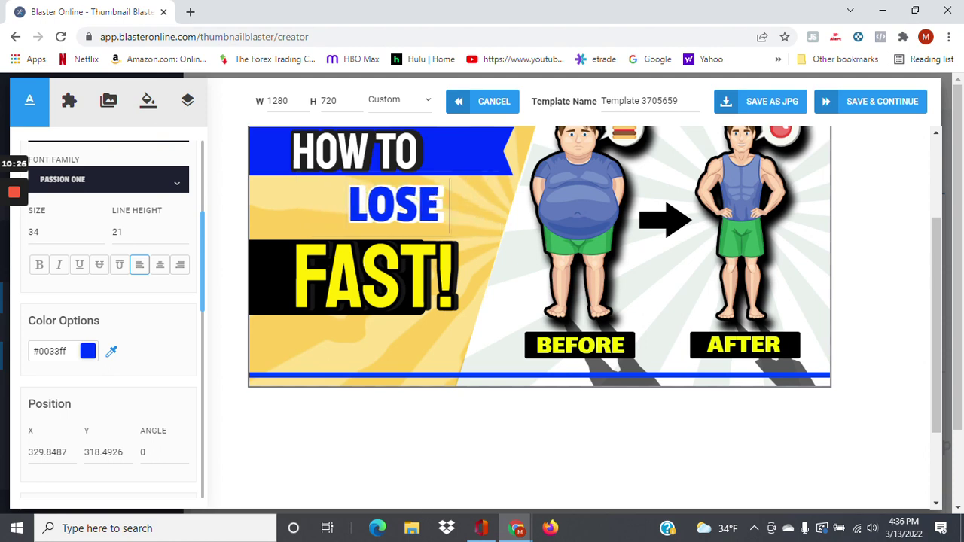
type("b")
key("BackSpace")
type("B")
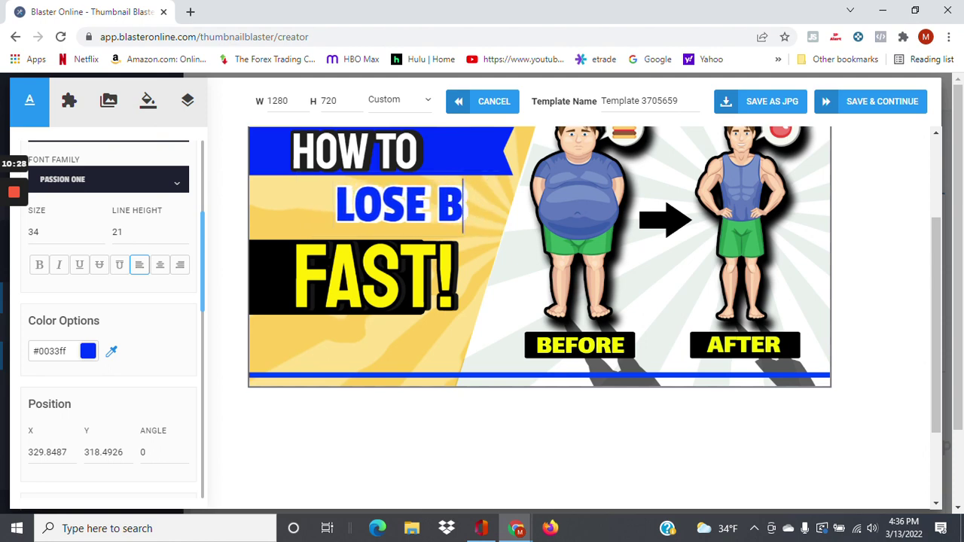
type("elly")
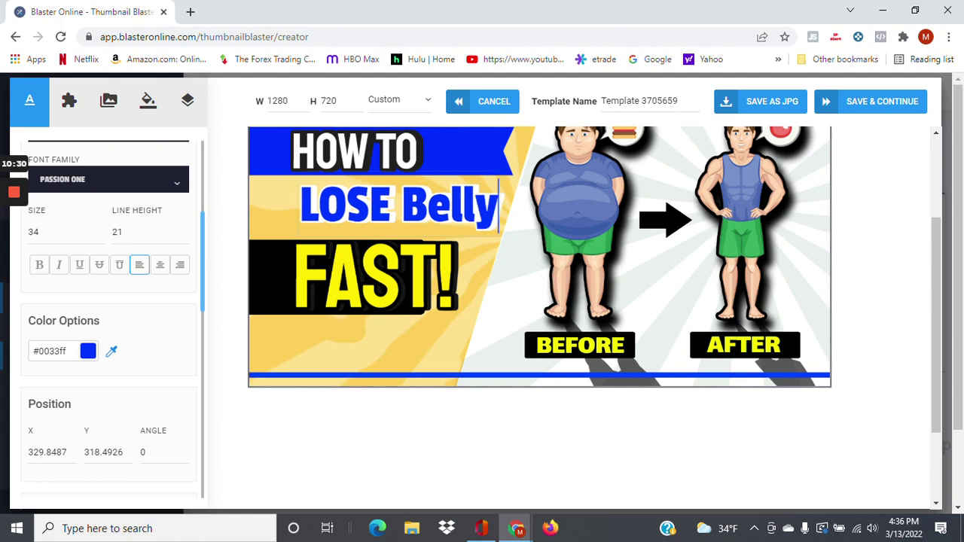
key("BackSpace")
key("BackSpace")
key("BackSpace")
key("BackSpace")
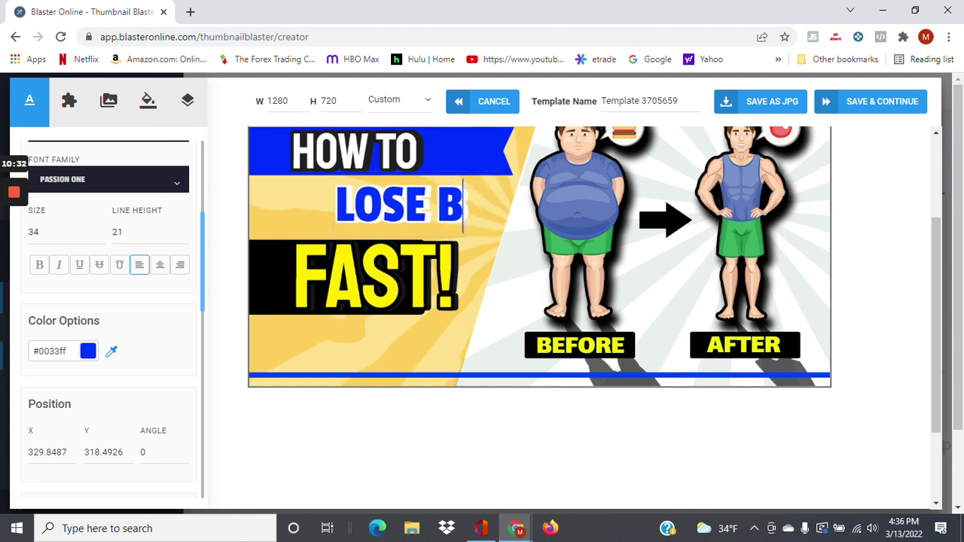
type("ELLY")
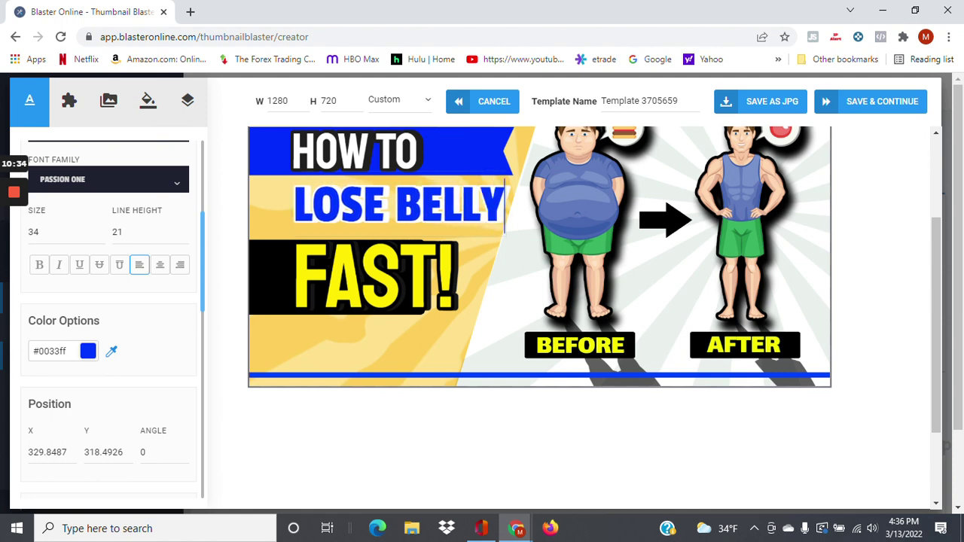
type(" fa")
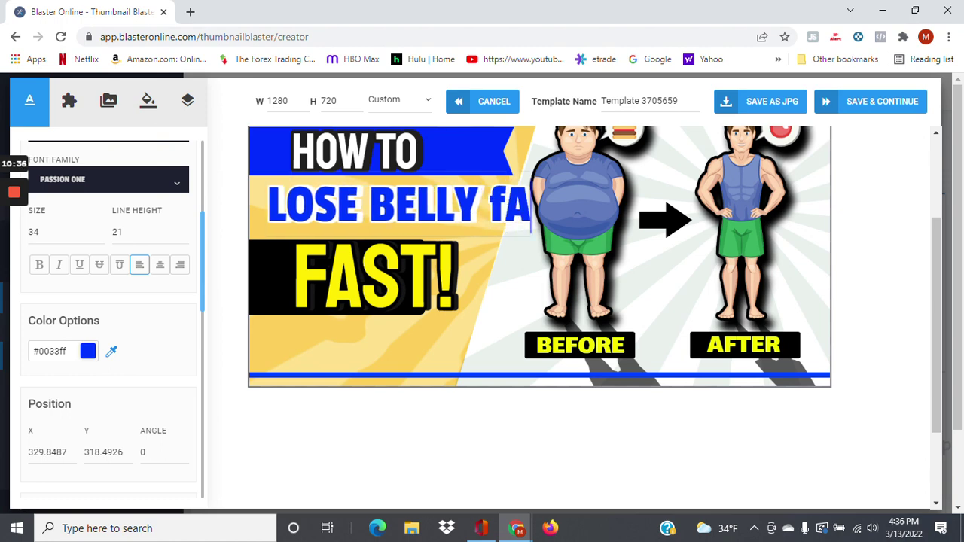
key("BackSpace")
key("BackSpace")
type("FAT")
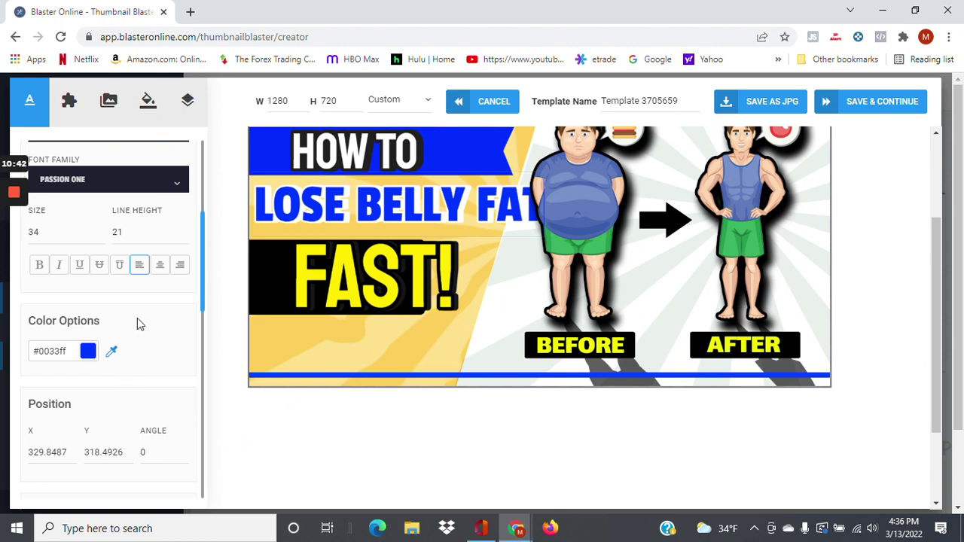
Step: Try to reduce the LOSE BELLY FAT text's font size to 25
scroll(137, 318, "down", 3)
scroll(137, 317, "up", 3)
left_click(67, 231)
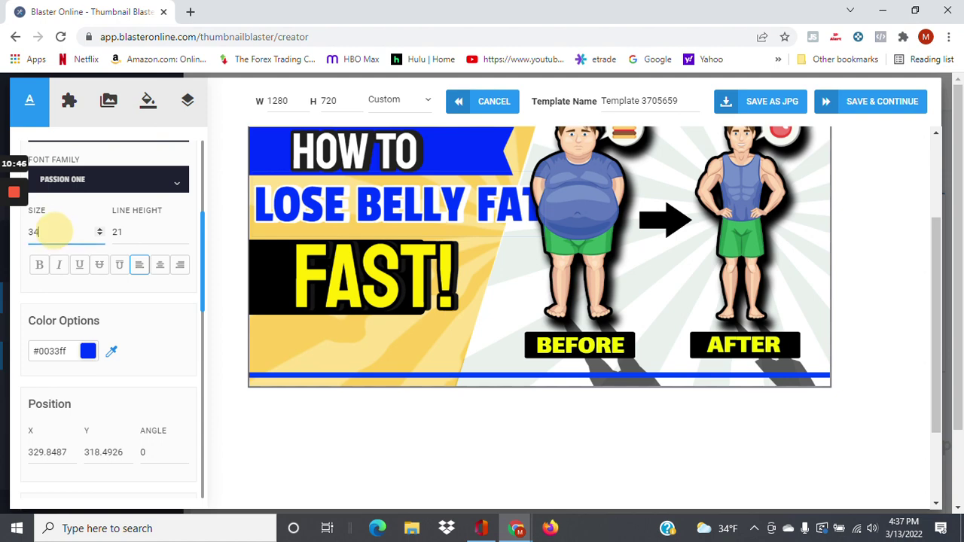
key("BackSpace")
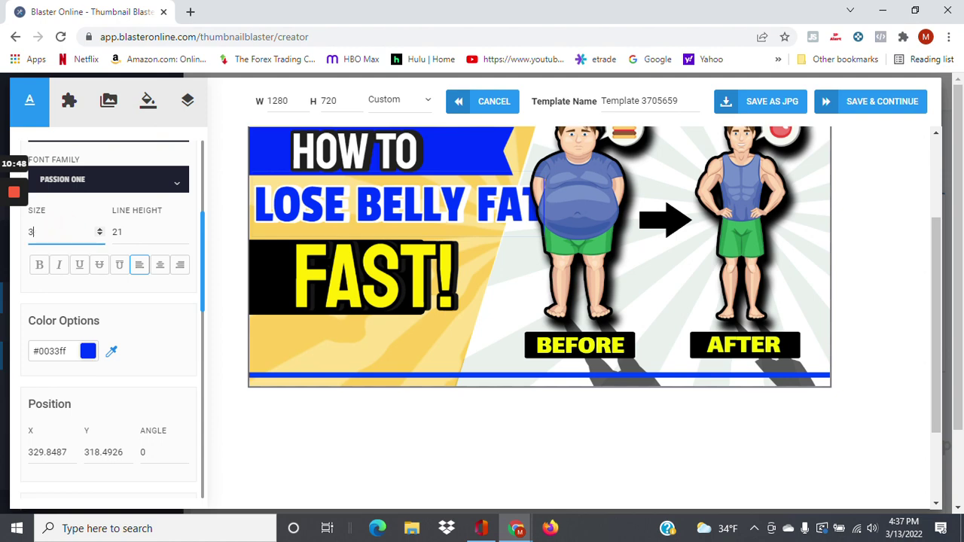
key("BackSpace")
type("25")
type("0")
left_click(496, 205)
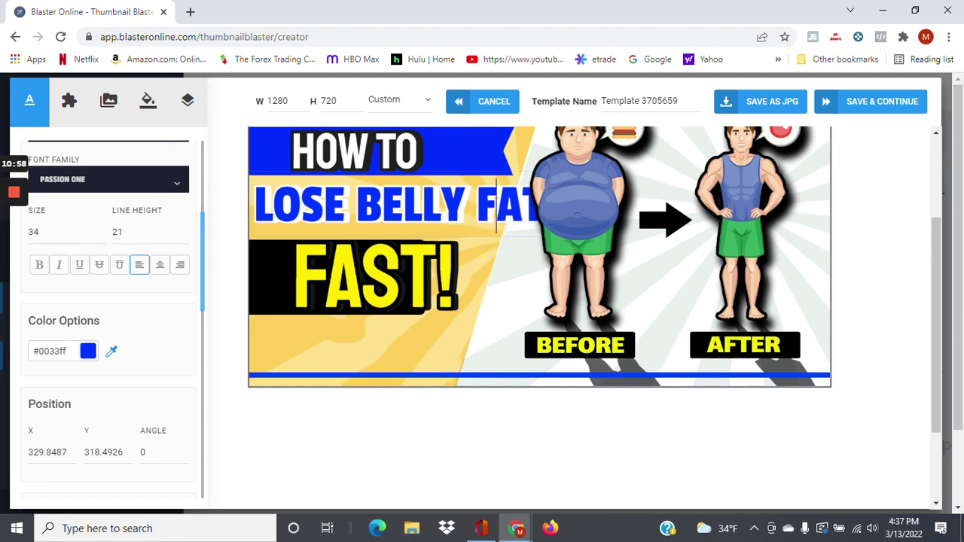
Step: Examine the figures image's position, opacity, filter, layer and clipping options, plus the shape categories, background options and layer list
left_click(550, 198)
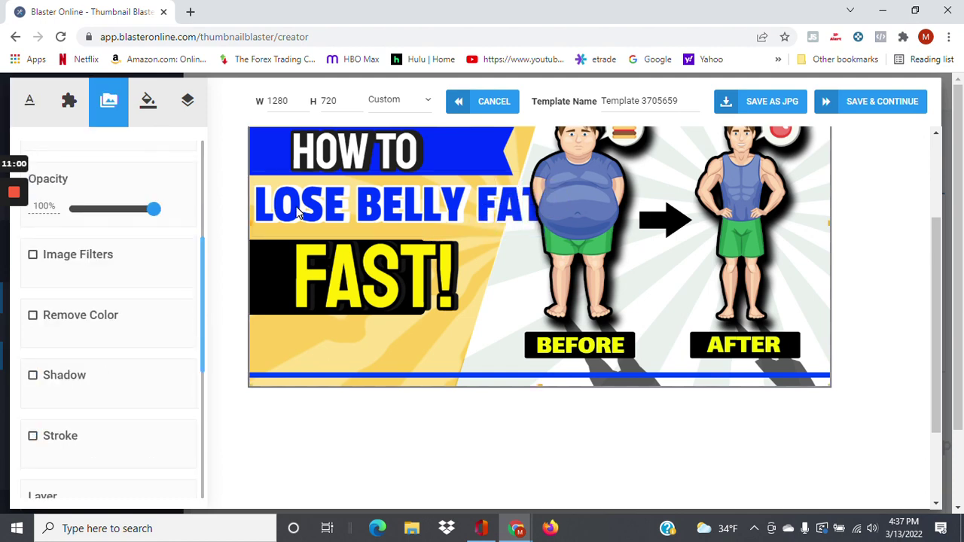
scroll(180, 283, "up", 3)
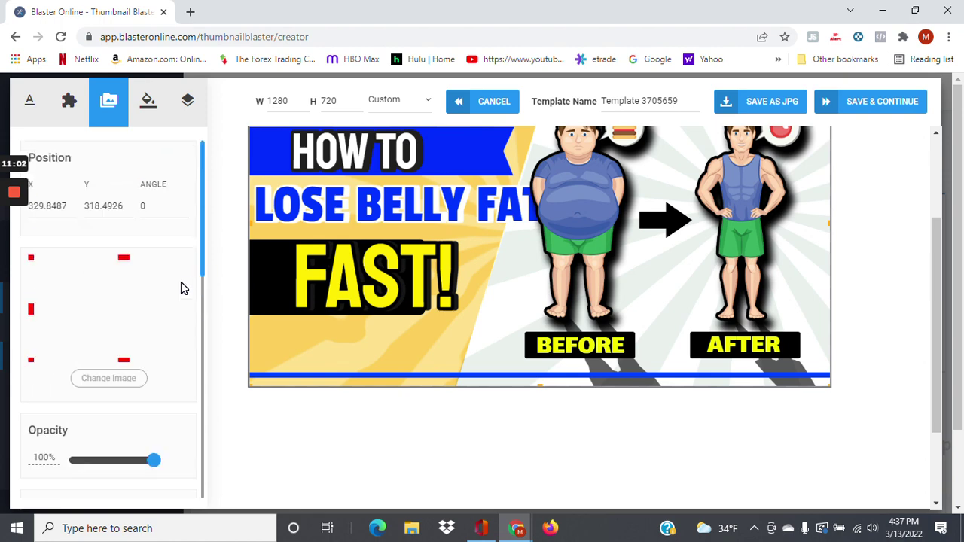
scroll(181, 283, "down", 10)
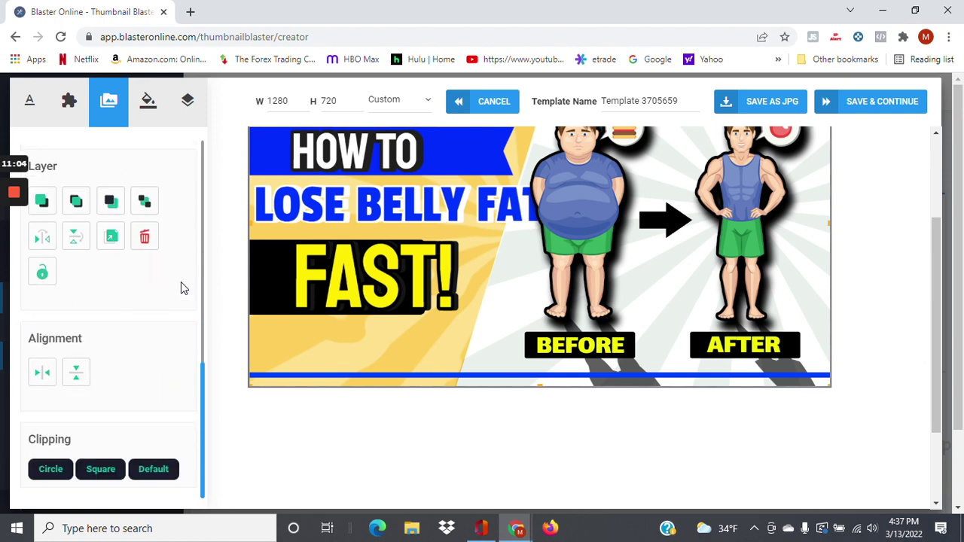
scroll(181, 283, "up", 10)
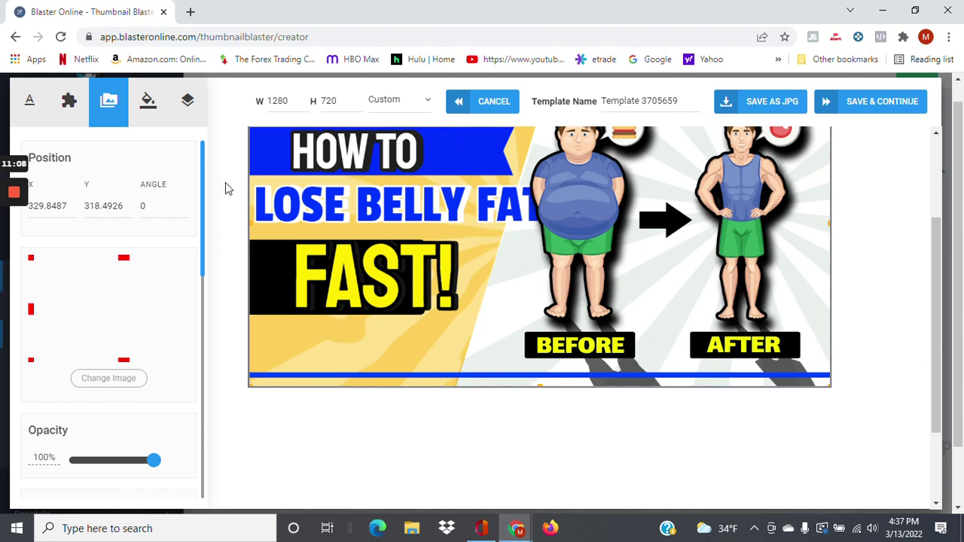
scroll(201, 238, "down", 2)
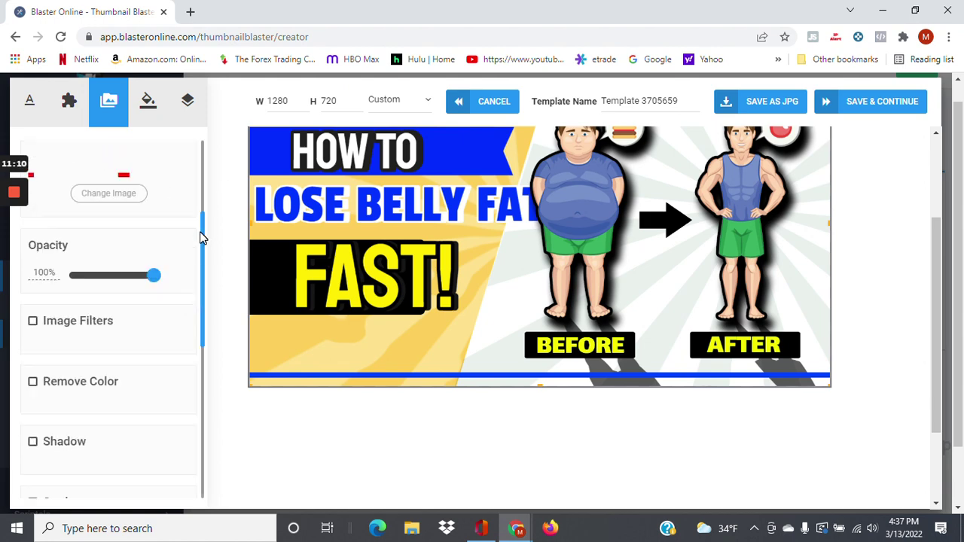
scroll(193, 250, "down", 4)
scroll(193, 250, "up", 6)
left_click(209, 181)
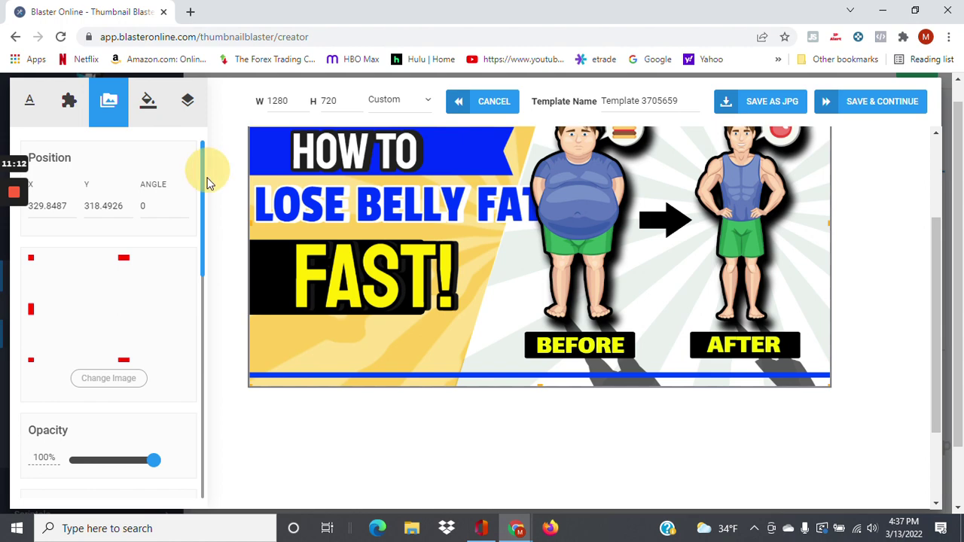
left_click(69, 100)
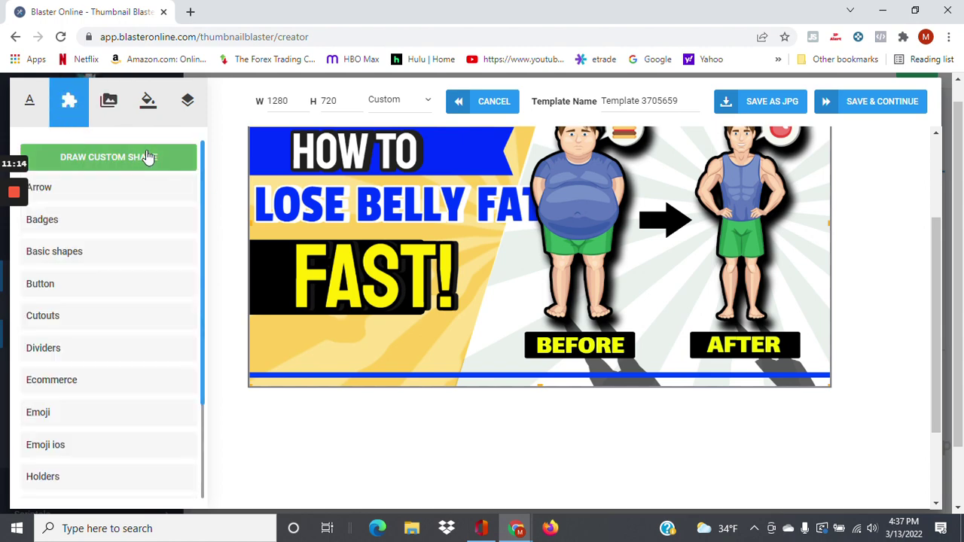
left_click(148, 101)
left_click(188, 100)
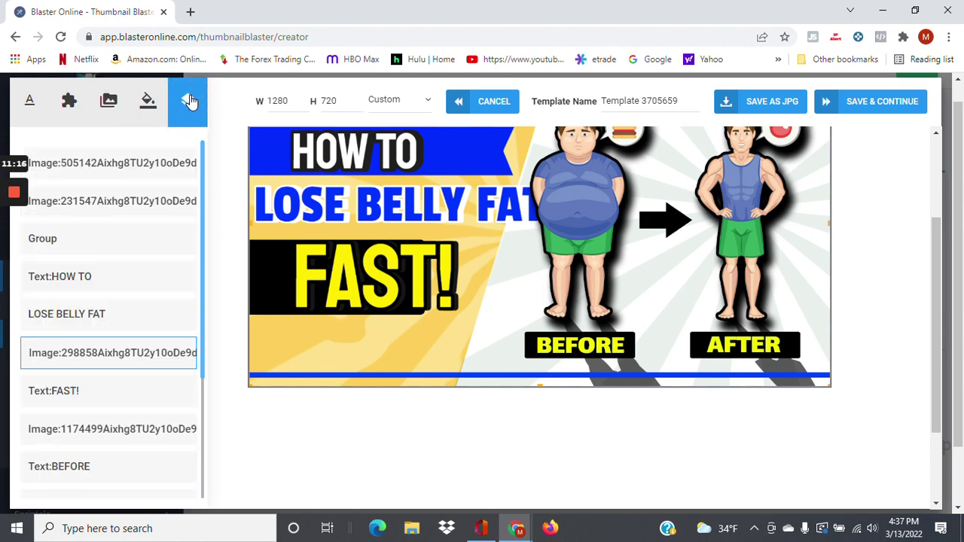
Step: Try to change the LOSE BELLY FAT text's line height
left_click(359, 217)
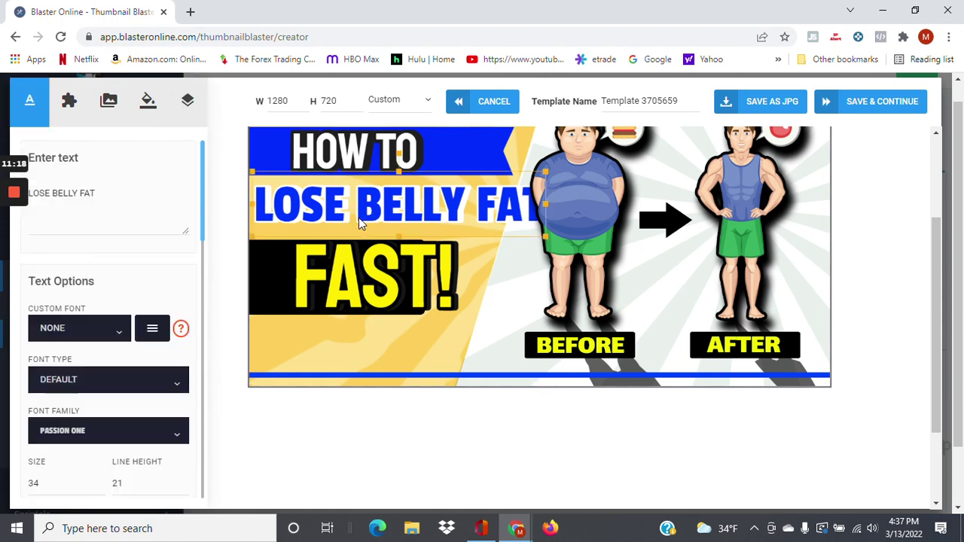
scroll(135, 272, "down", 3)
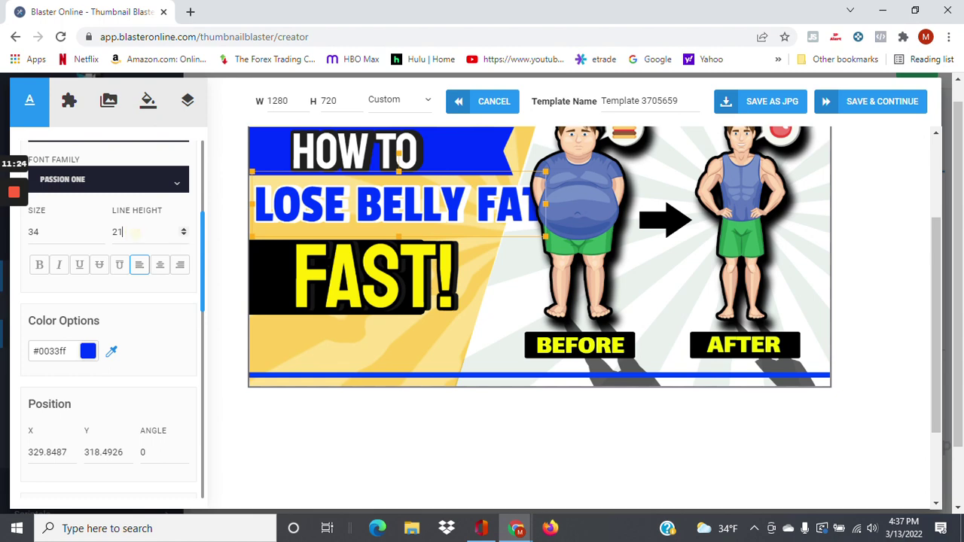
left_click(134, 233)
key("BackSpace")
left_click(500, 208)
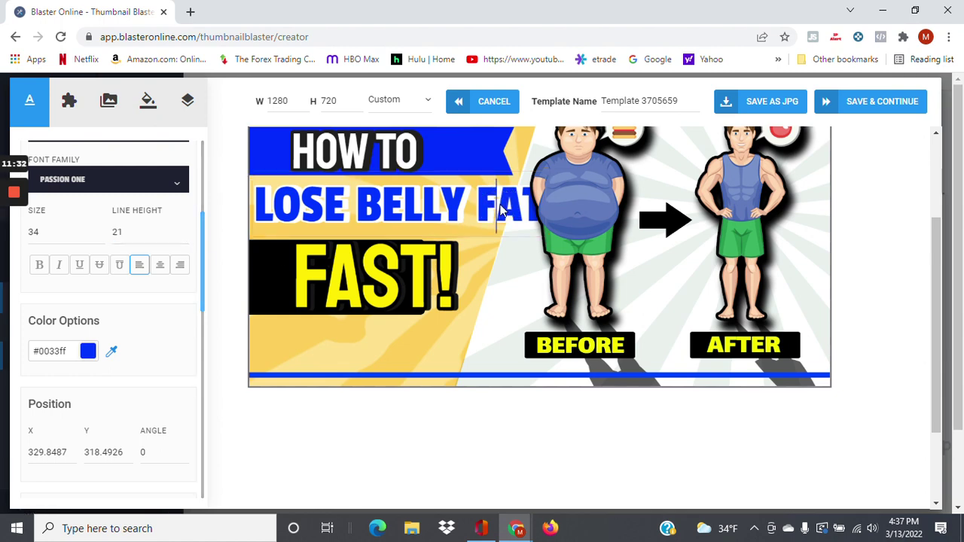
Step: Move the before-and-after figures image right to X 59, Y 11, clear of the LOSE BELLY FAT text
left_click(483, 273)
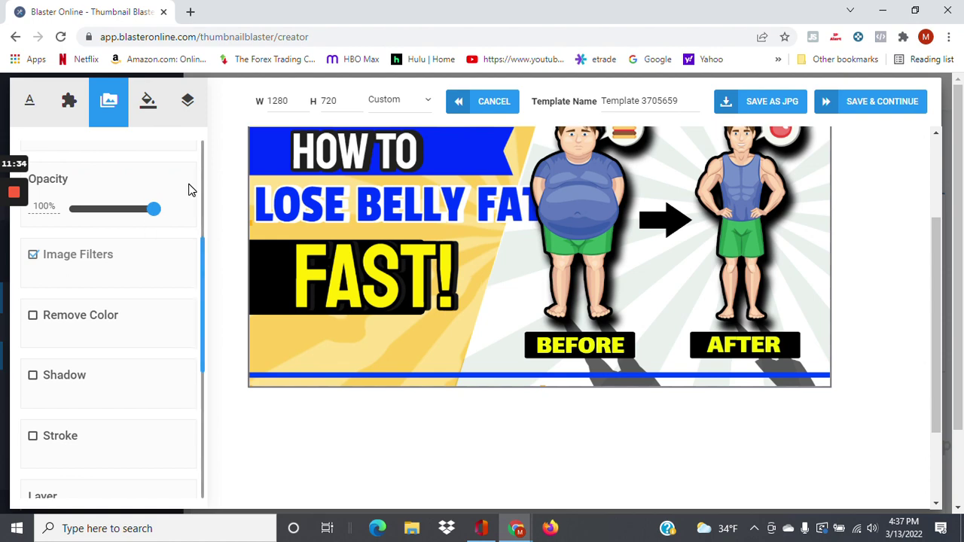
scroll(188, 196, "up", 3)
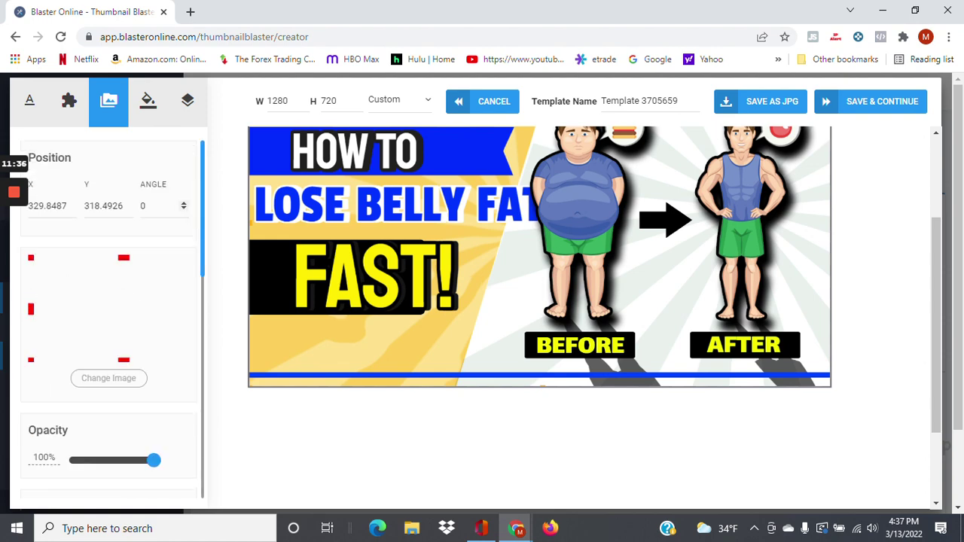
left_click(494, 208)
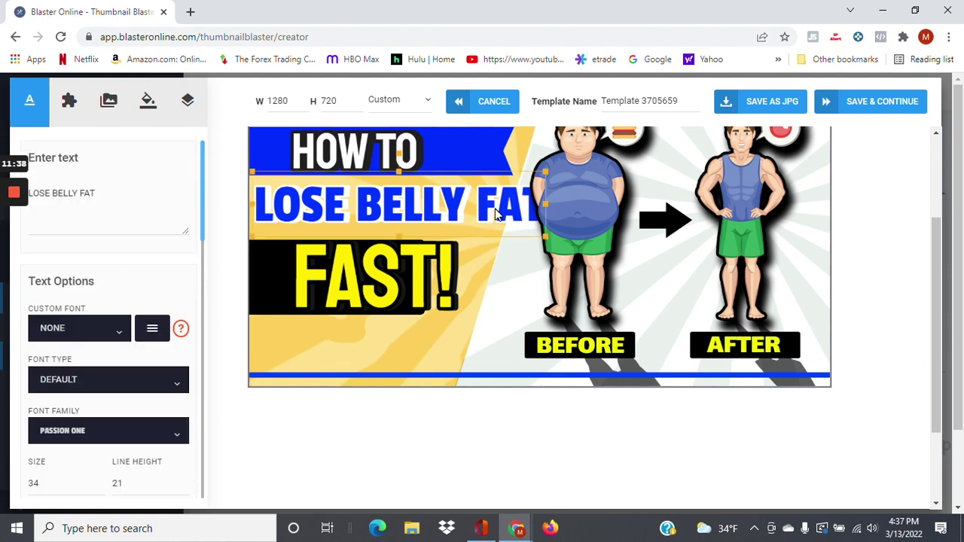
scroll(109, 316, "down", 3)
scroll(109, 316, "up", 3)
left_click_drag(542, 239, 568, 240)
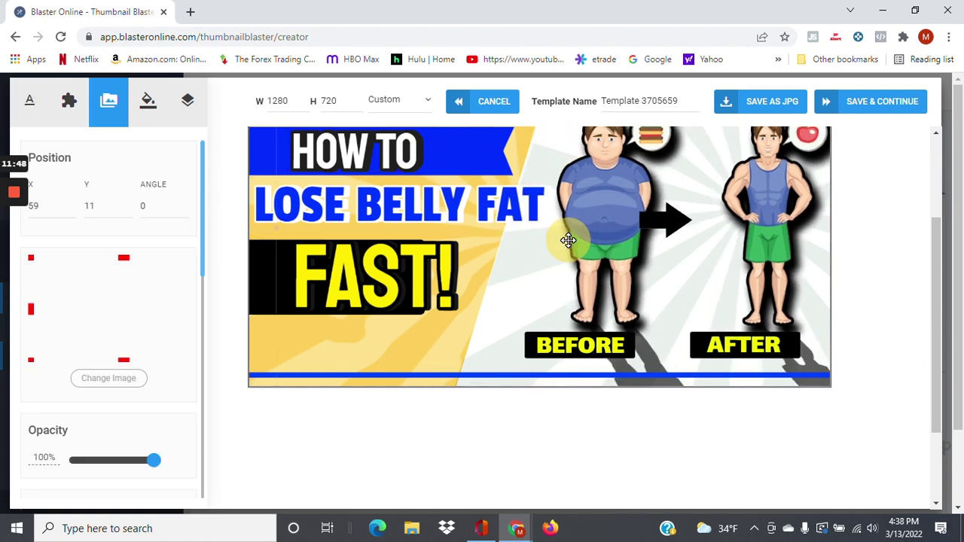
scroll(903, 319, "up", 2)
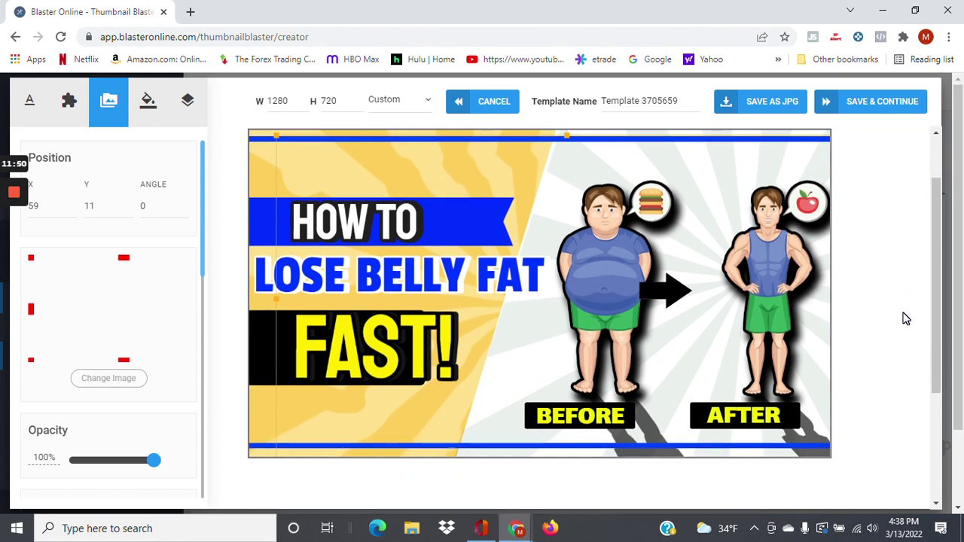
Step: Replace the FAST! text in the lower heading with 30 DAYS
left_click(354, 362)
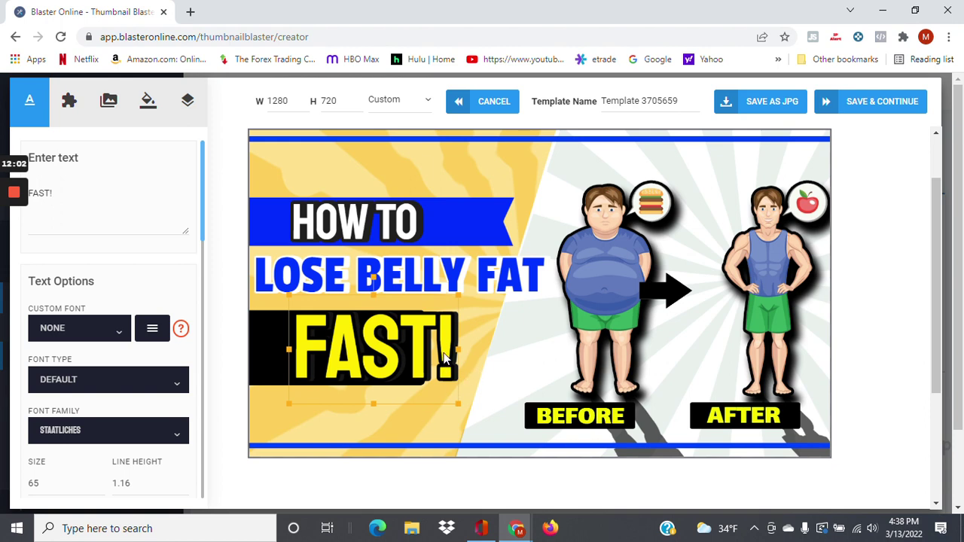
left_click_drag(455, 350, 456, 350)
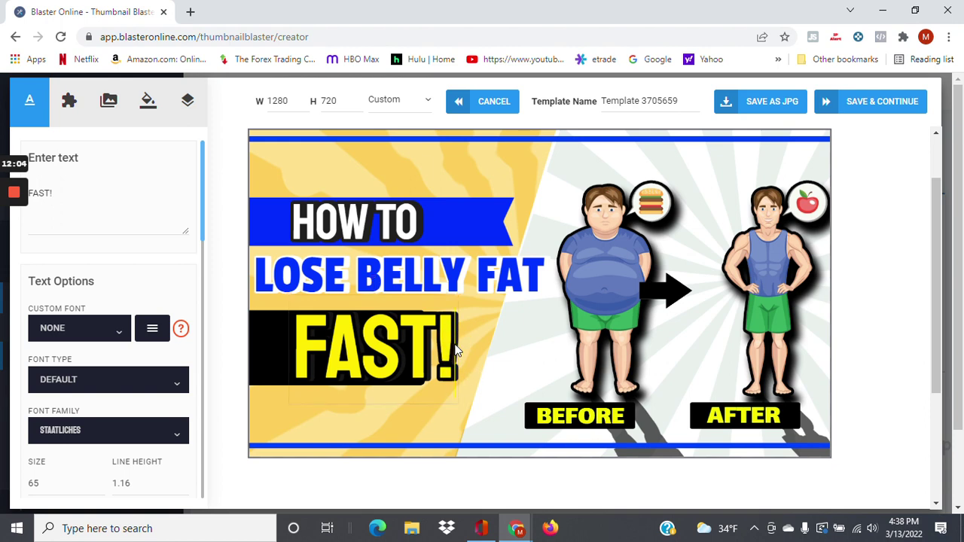
key("BackSpace")
key("BackSpace")
key("BackSpace")
key("BackSpace")
key("BackSpace")
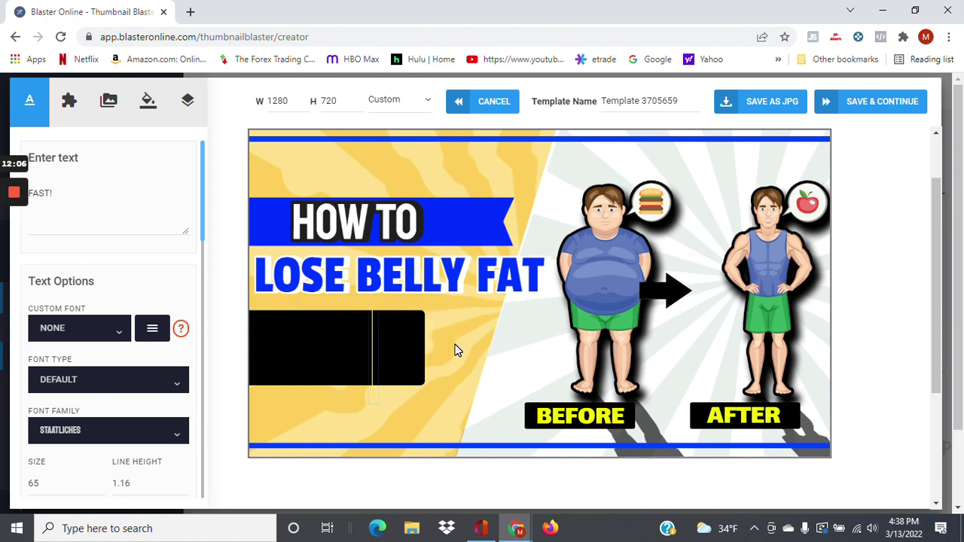
type("30")
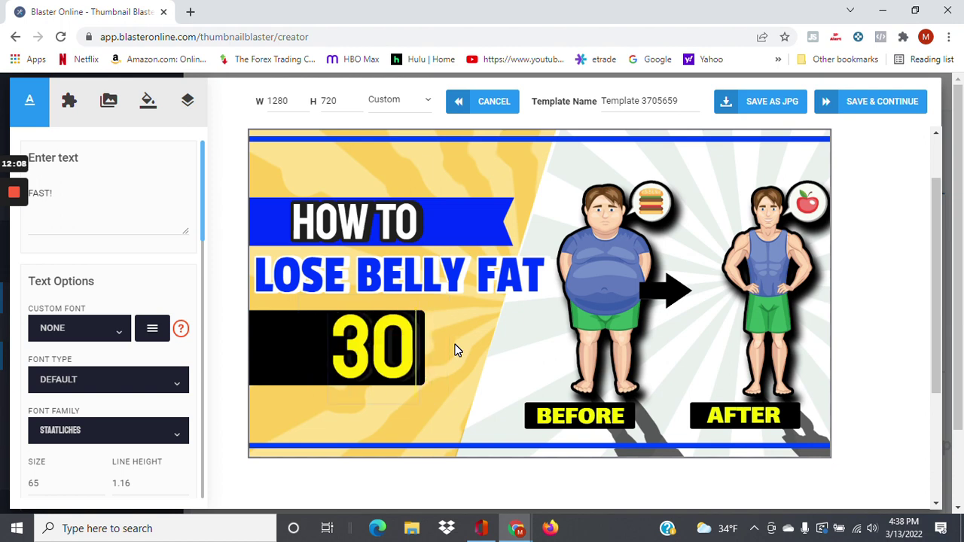
type(" DAYS")
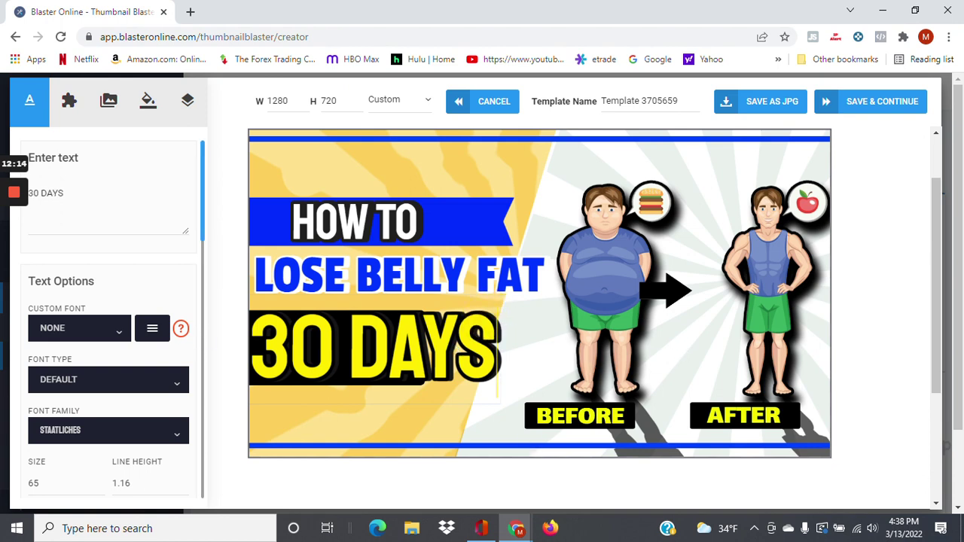
Step: Shift the striped yellow and white background image to X 26, Y -6
left_click_drag(334, 342, 251, 342)
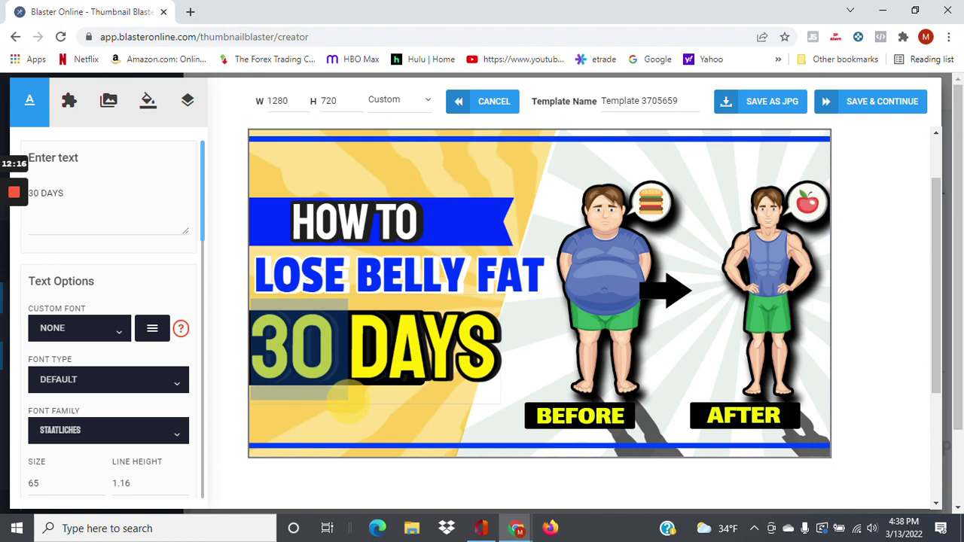
left_click(486, 393)
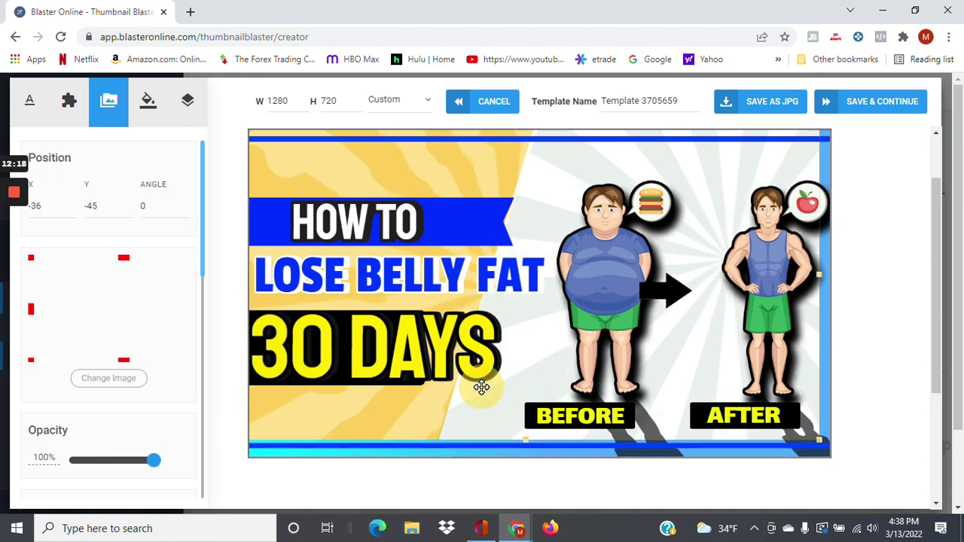
left_click_drag(485, 394, 510, 404)
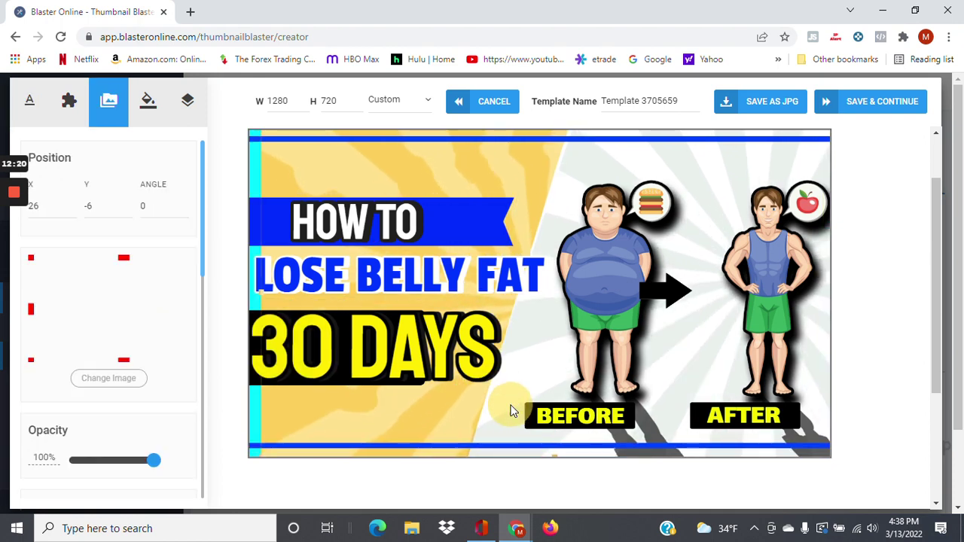
Step: Examine the image's effect and layer options and the thumbnail's layer list, selecting the first image layer
scroll(103, 252, "down", 5)
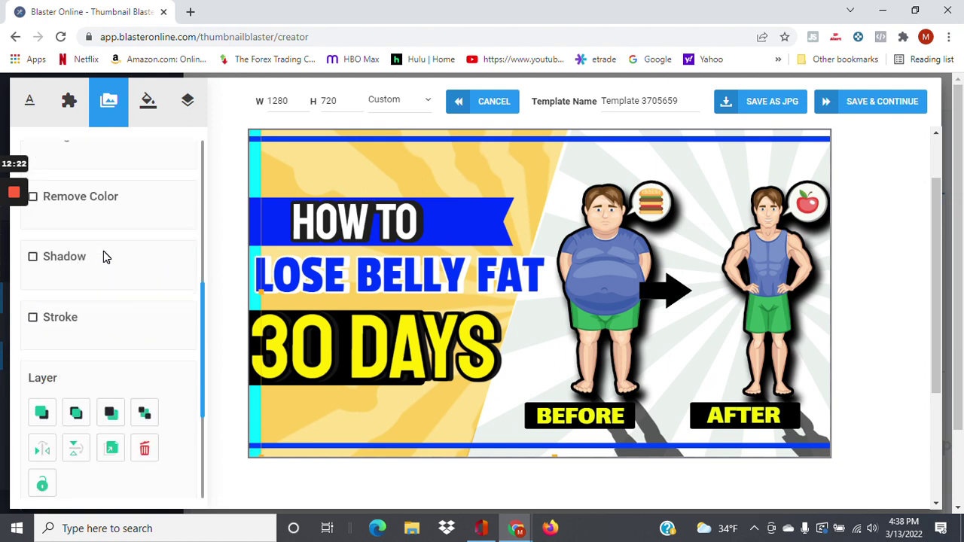
scroll(113, 271, "up", 5)
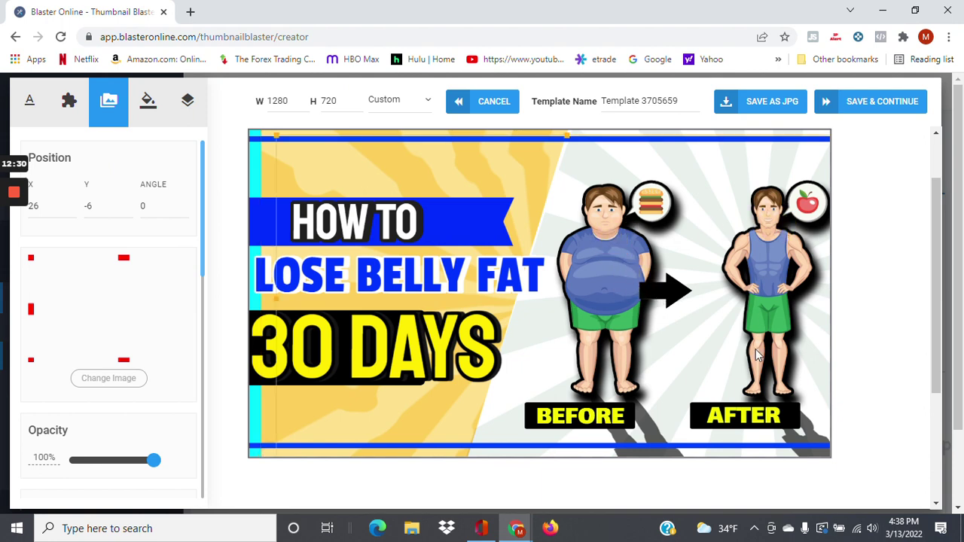
scroll(604, 463, "down", 1)
scroll(590, 387, "up", 2)
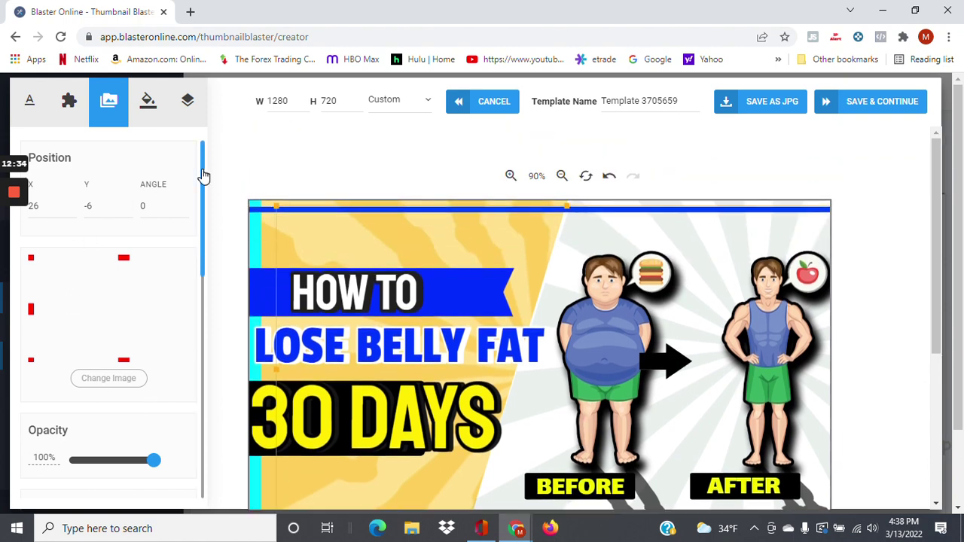
left_click(156, 118)
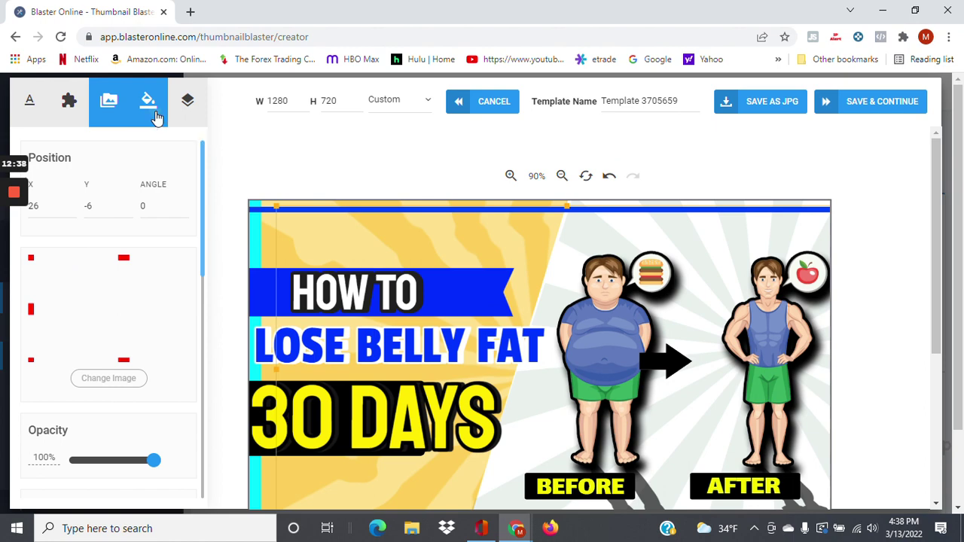
left_click(188, 106)
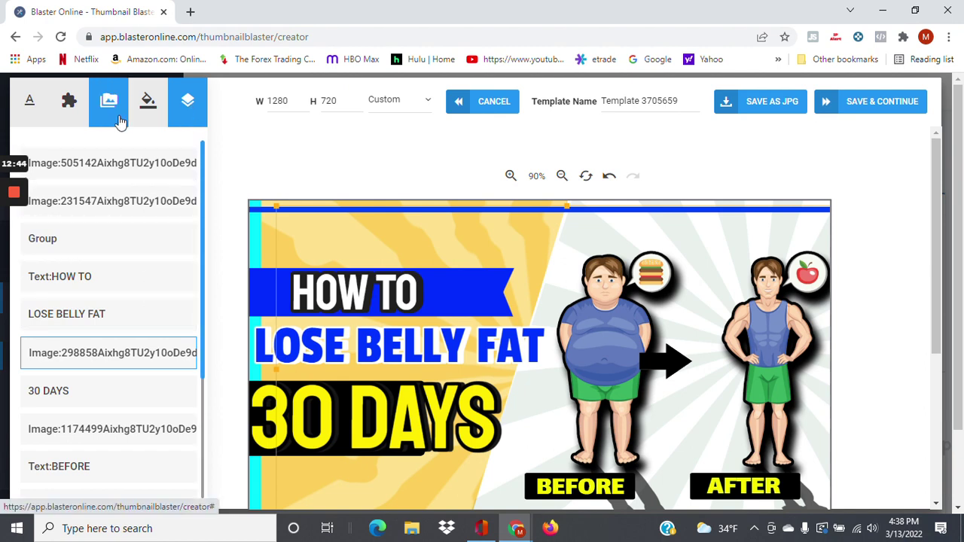
left_click(71, 165)
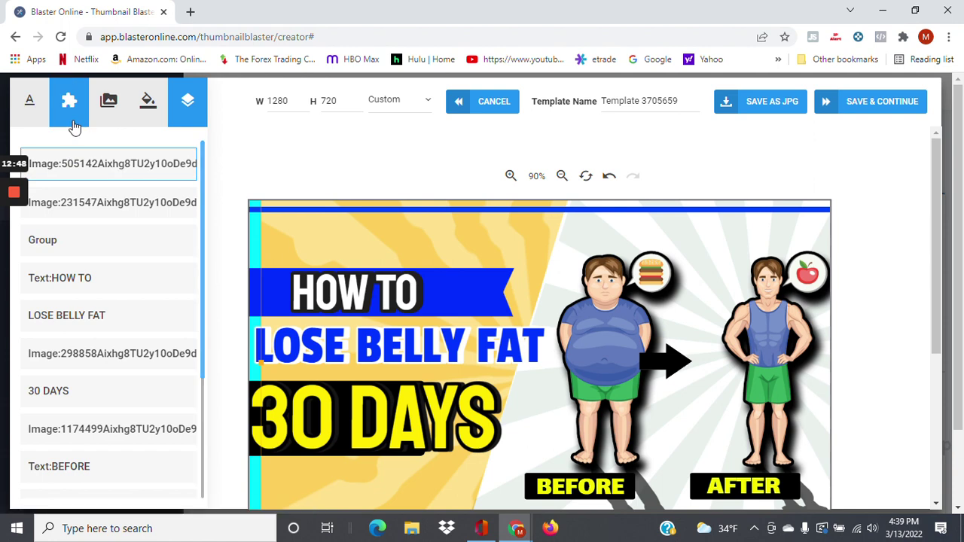
Step: Examine the image upload, YouTube frame and image library options, and the solid background colour palette
left_click(114, 119)
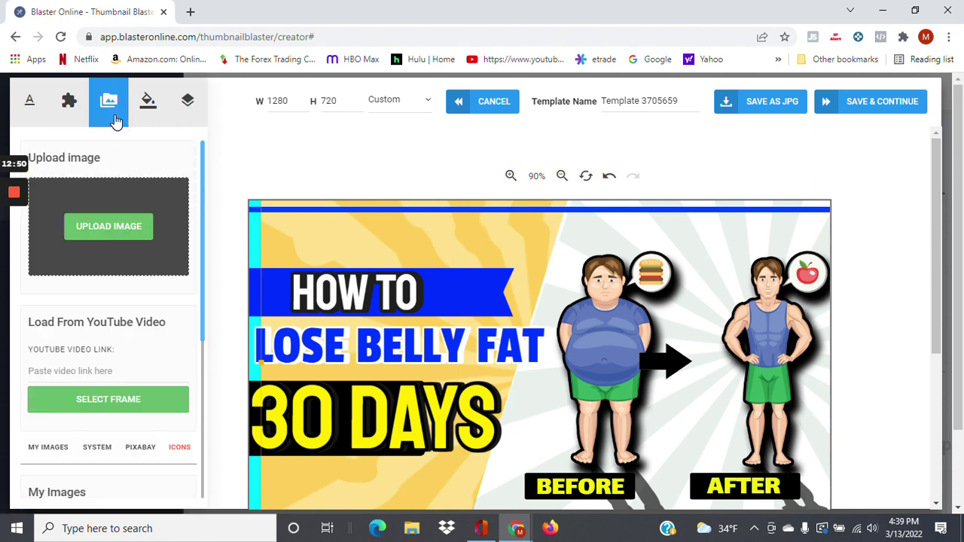
left_click(128, 228)
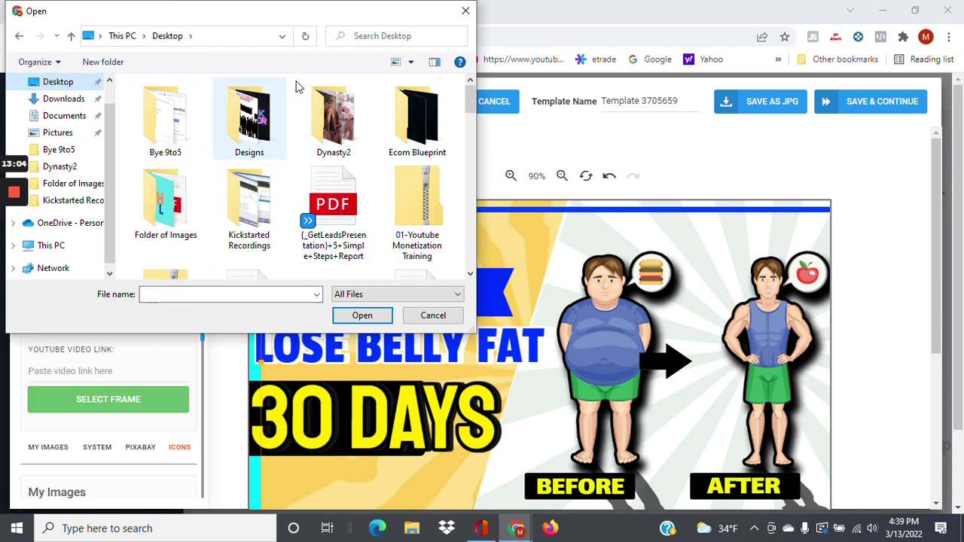
left_click(467, 12)
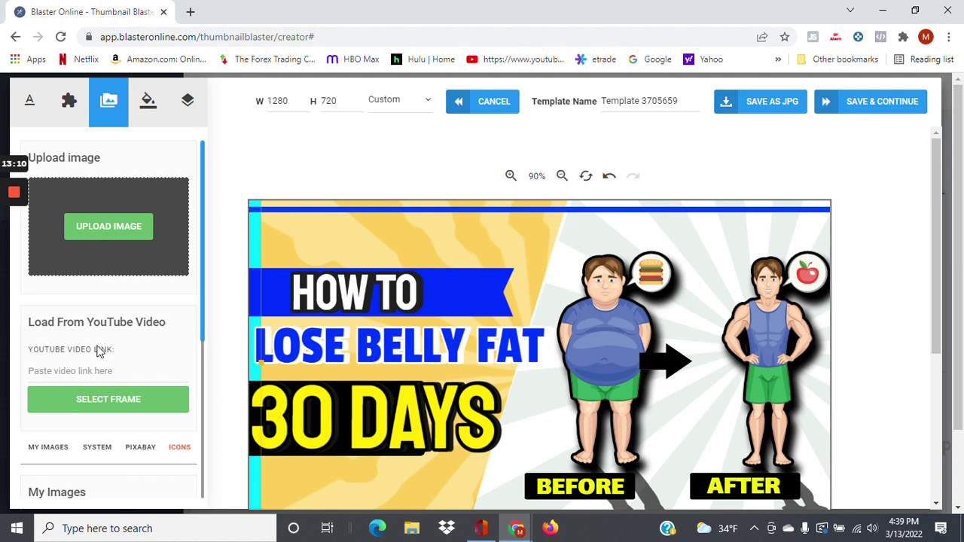
scroll(109, 343, "down", 2)
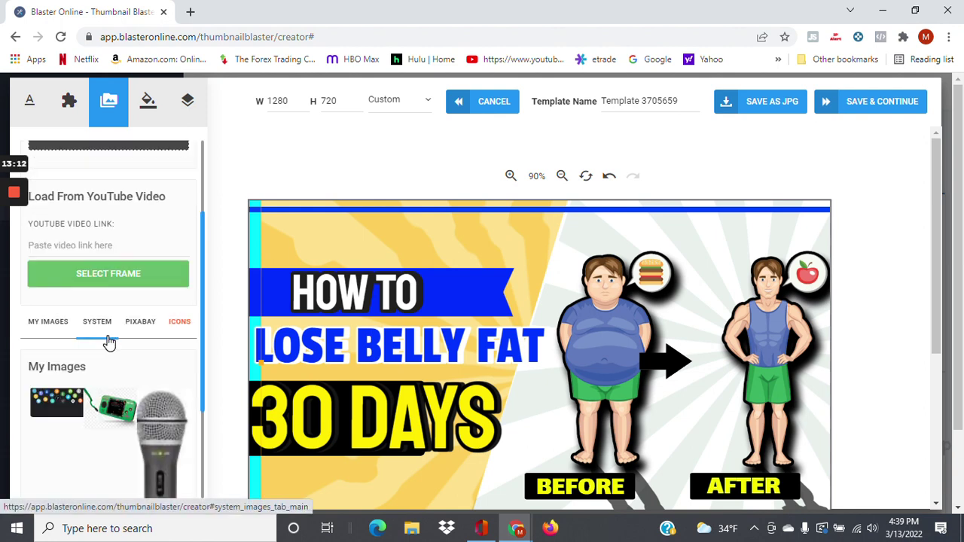
scroll(109, 341, "up", 2)
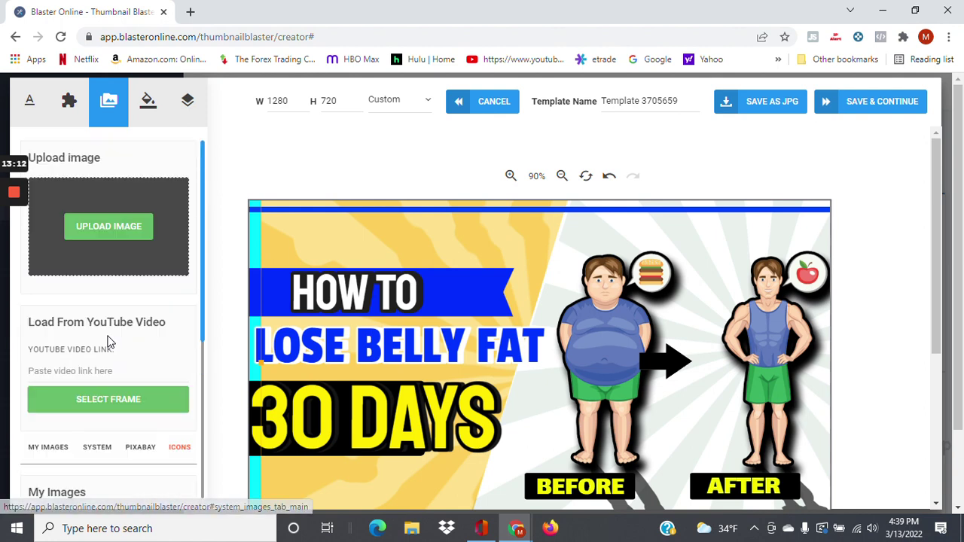
left_click(151, 104)
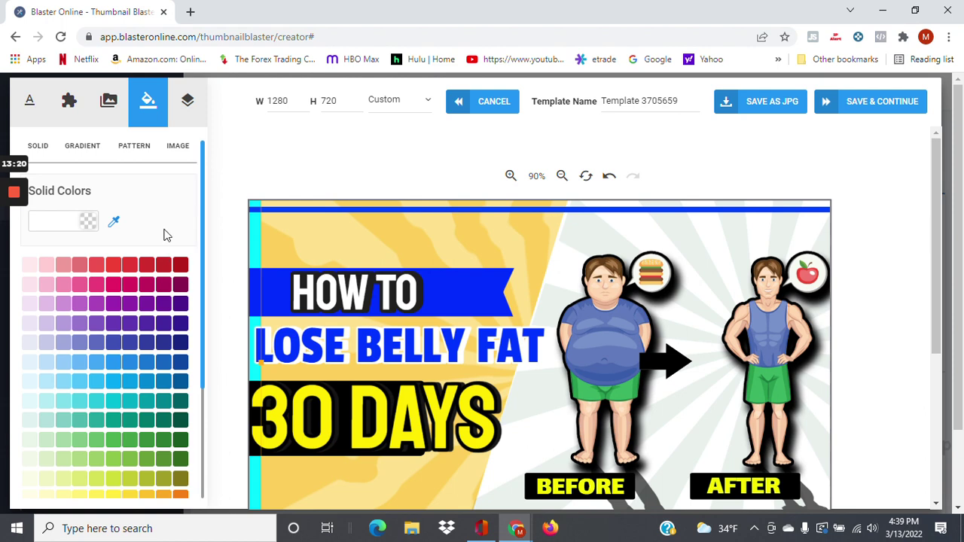
left_click(294, 247)
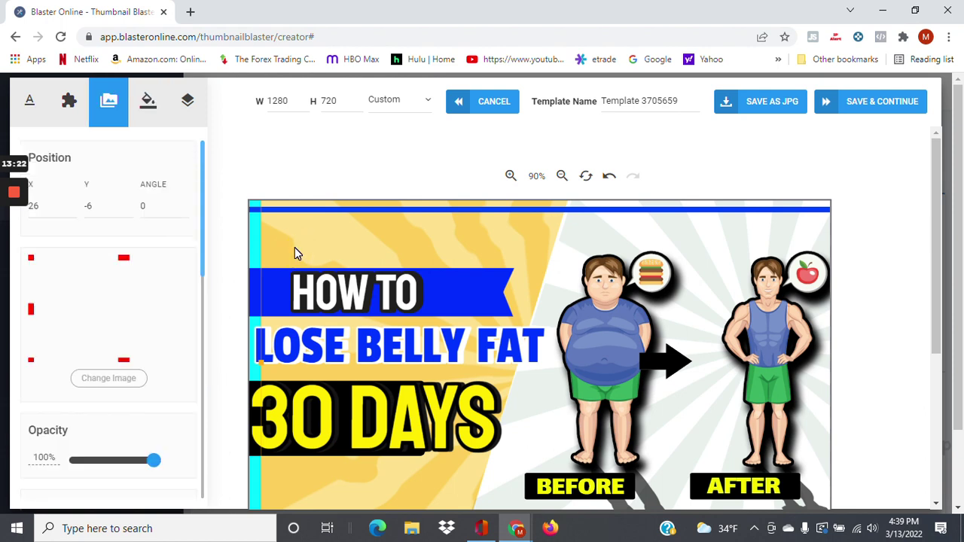
left_click(143, 107)
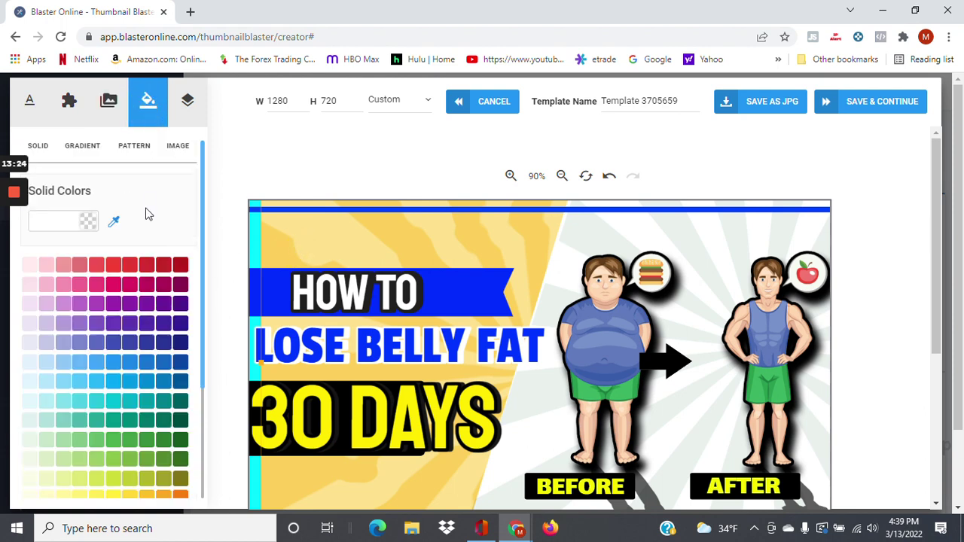
scroll(155, 324, "down", 2)
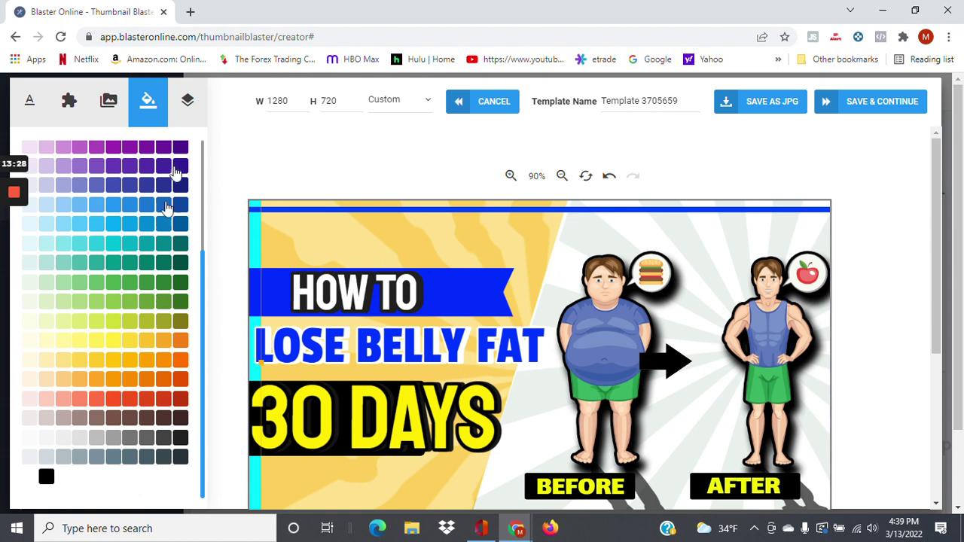
Step: Examine the thumbnail's layer list, selecting the 30 DAYS text and the last two image layers in turn
left_click(188, 101)
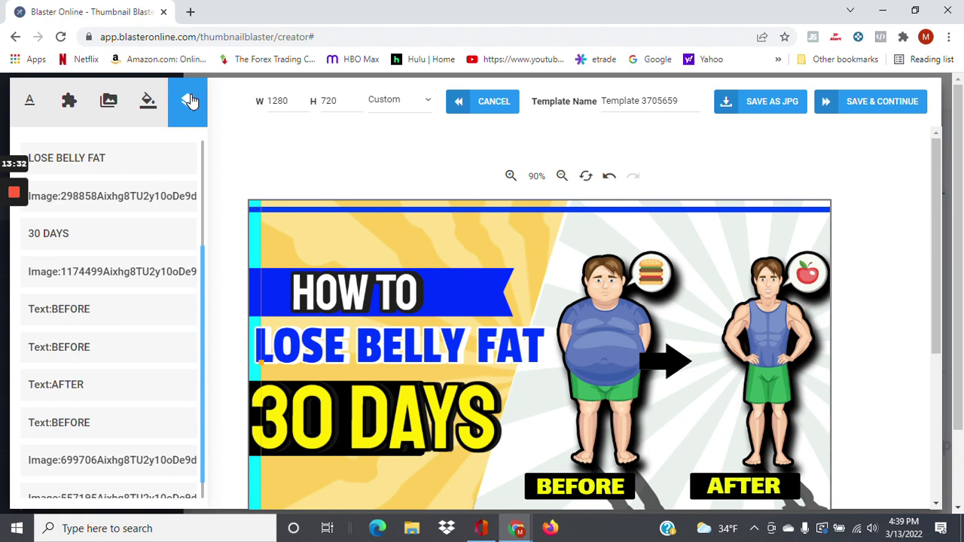
scroll(149, 302, "down", 1)
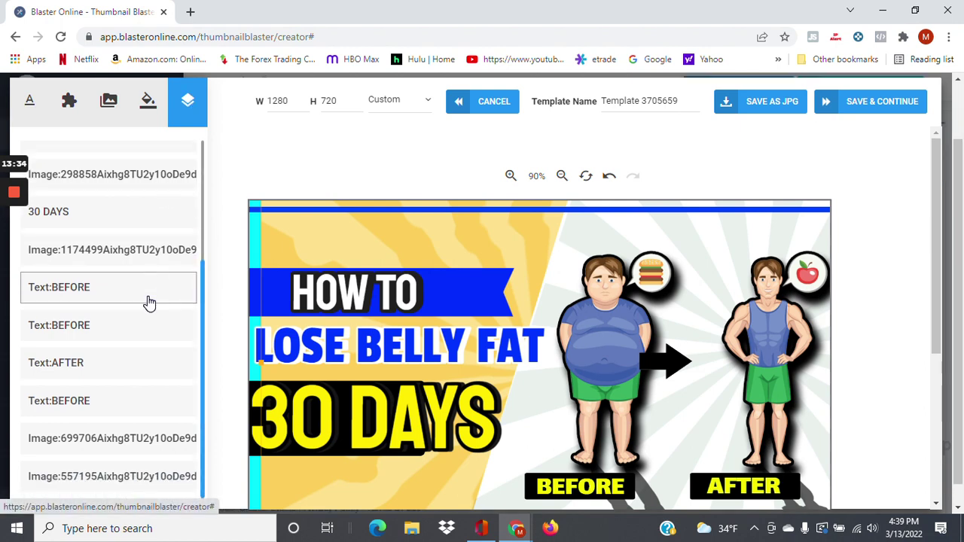
left_click(113, 220)
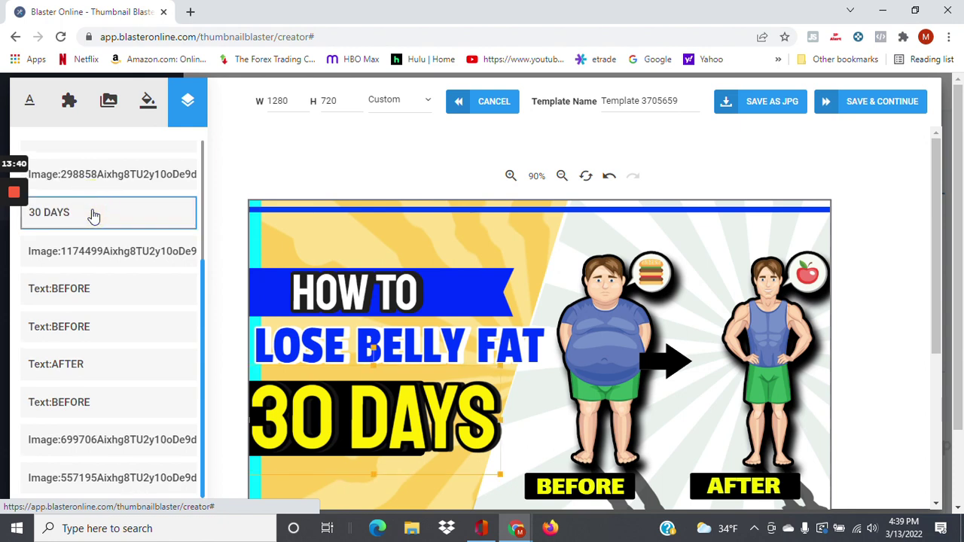
left_click(69, 448)
left_click(82, 489)
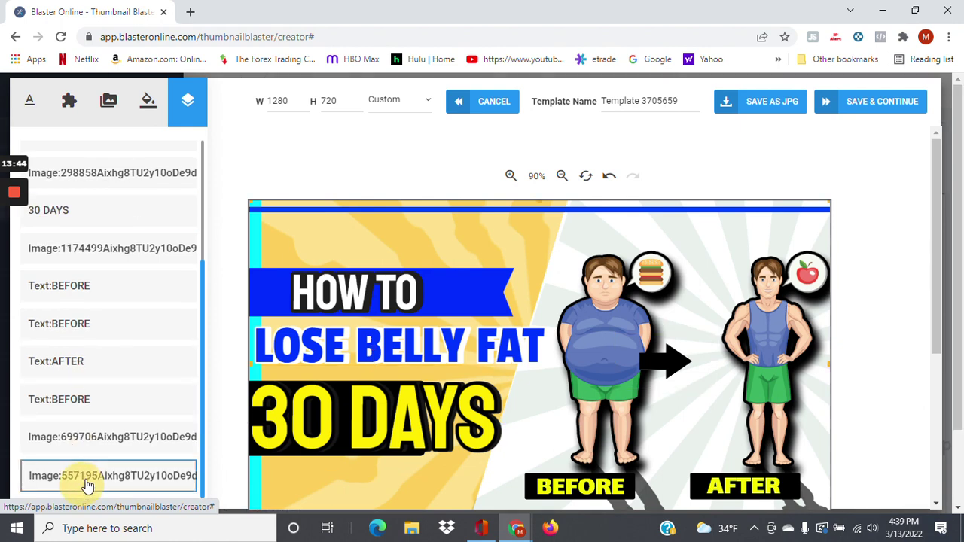
Step: Add a sample Alfa Heading text from the preset text styles to the canvas and delete it
left_click(29, 109)
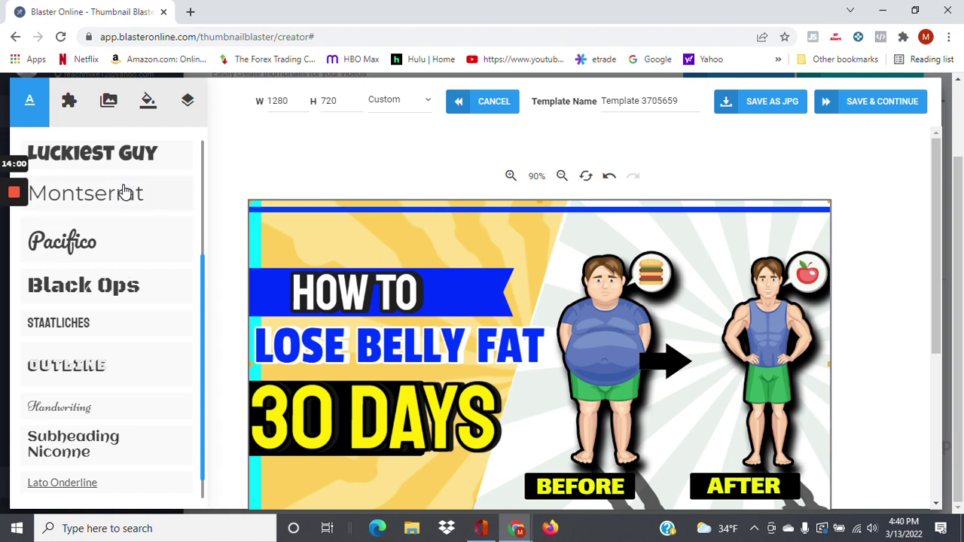
scroll(110, 242, "down", 1)
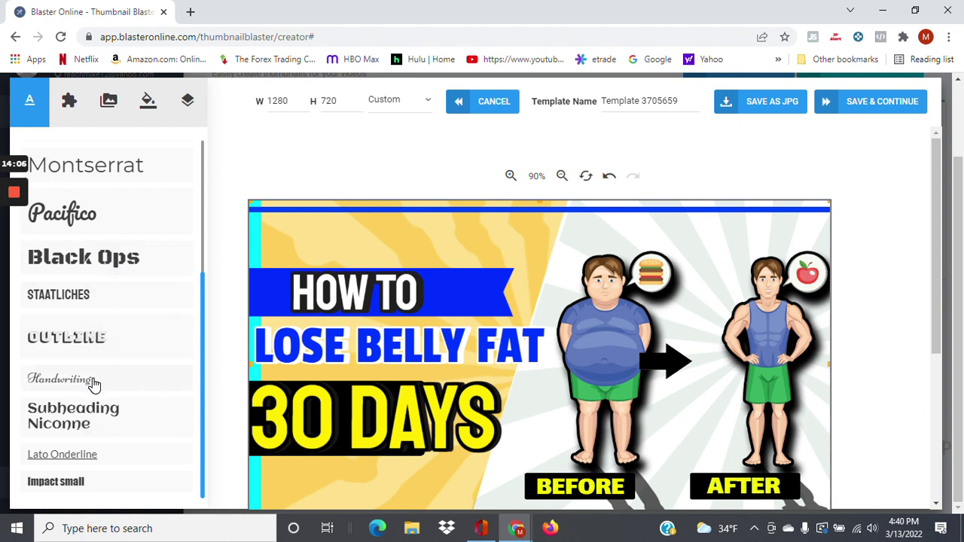
scroll(68, 471, "up", 5)
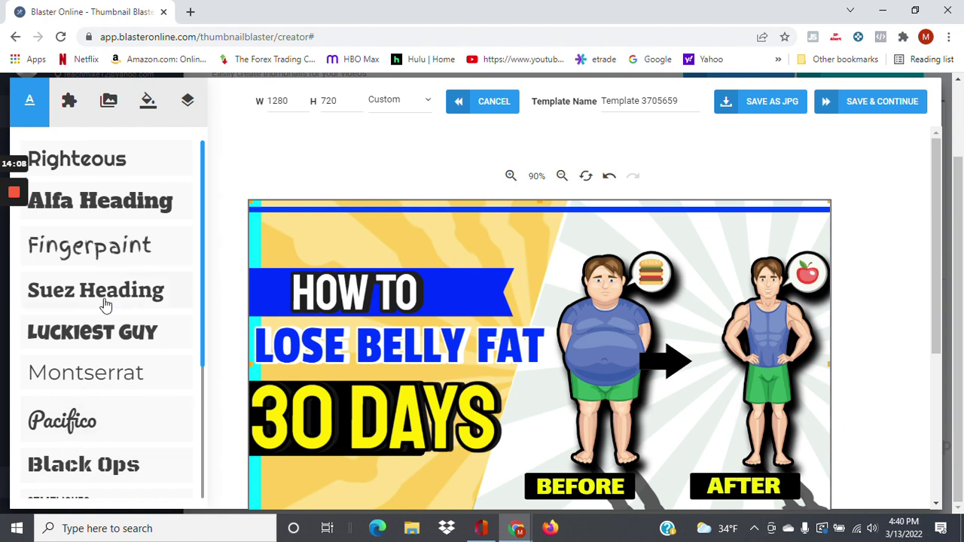
left_click(122, 203)
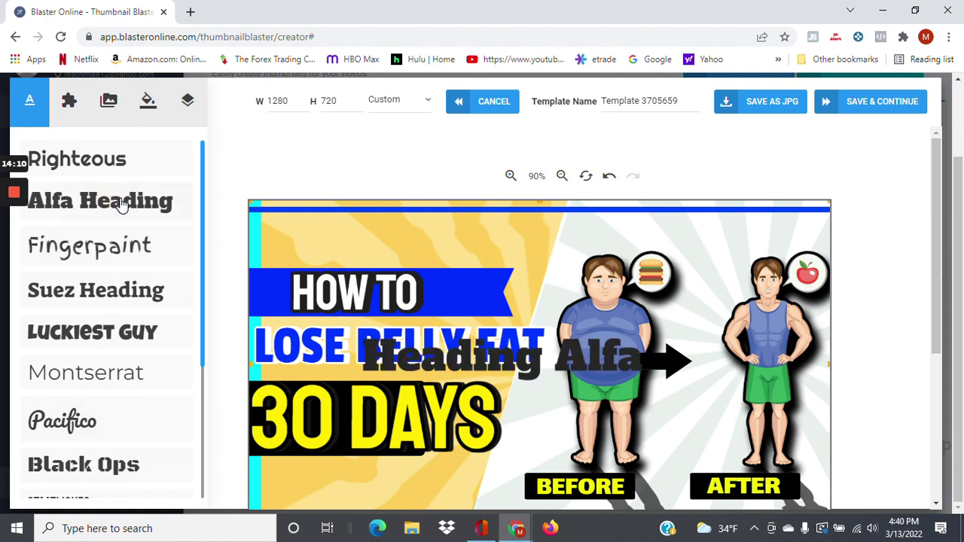
left_click(437, 358)
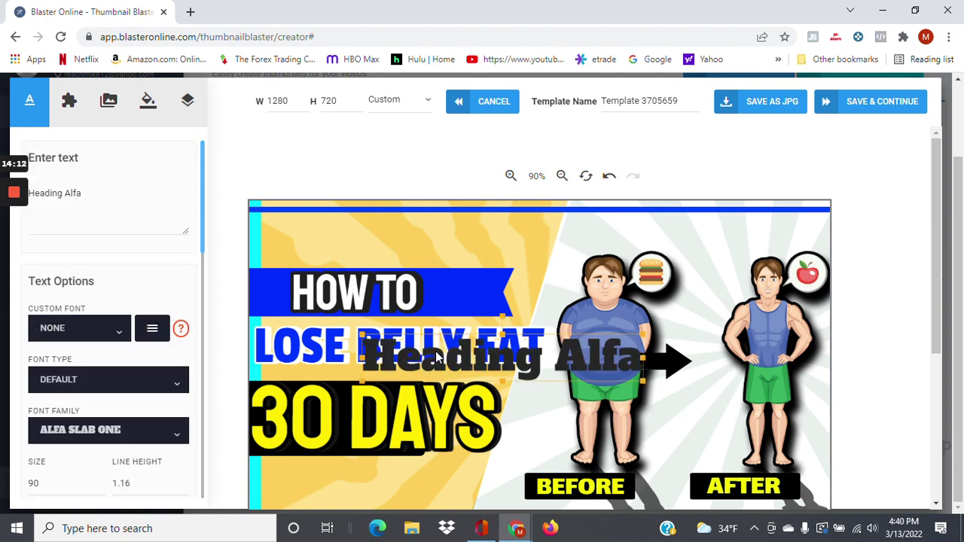
key("Delete")
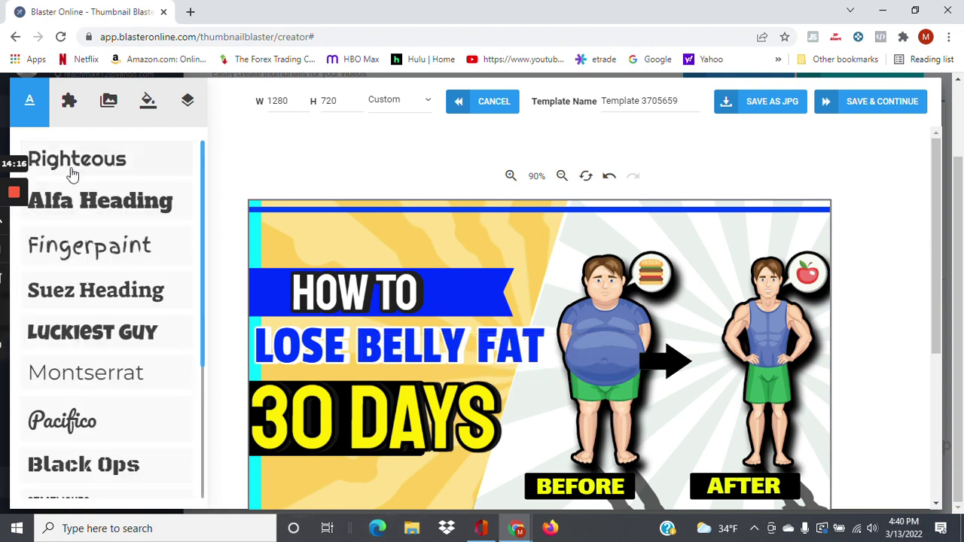
Step: Add three shapes from the Arrow category to the canvas: the black curved arrow, the bent outlined arrow and the outlined right-pointing arrow
left_click(70, 104)
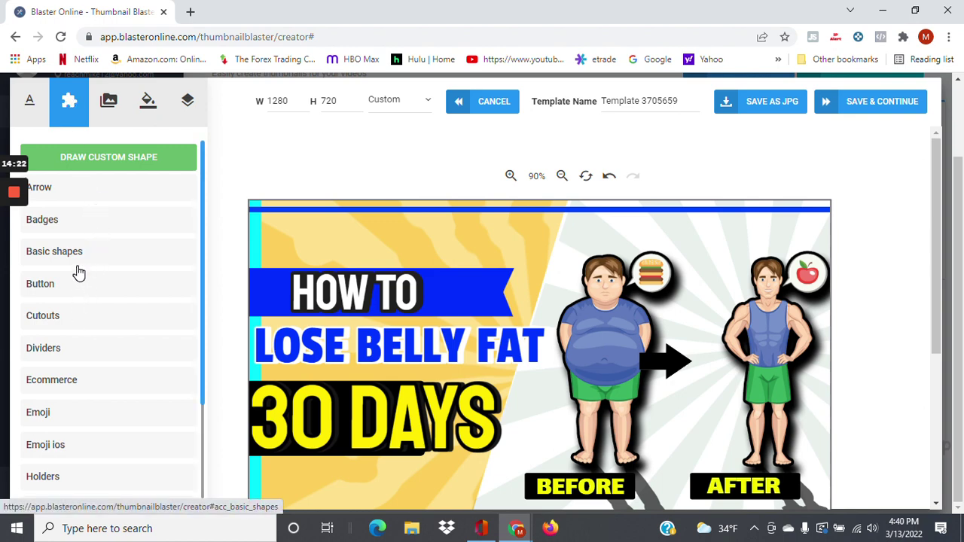
scroll(79, 273, "down", 2)
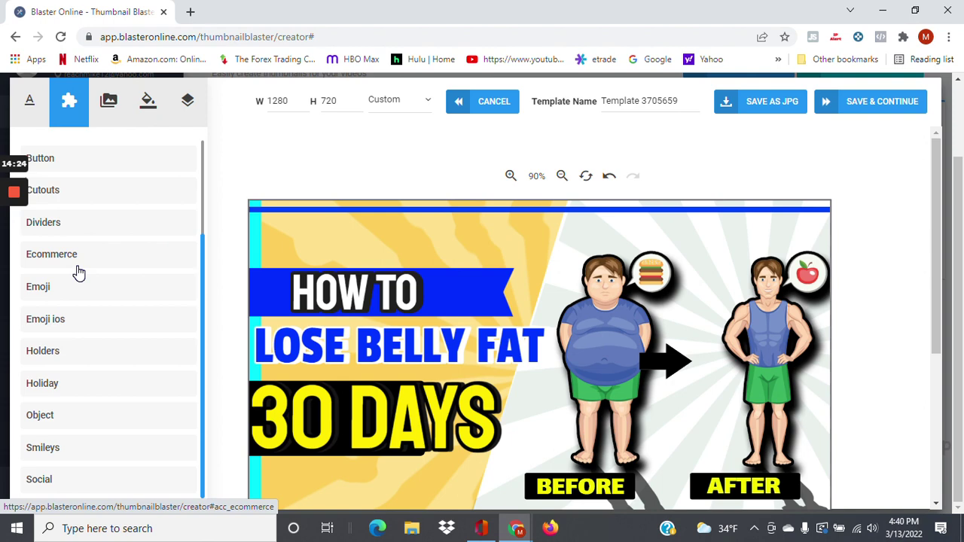
scroll(78, 271, "up", 2)
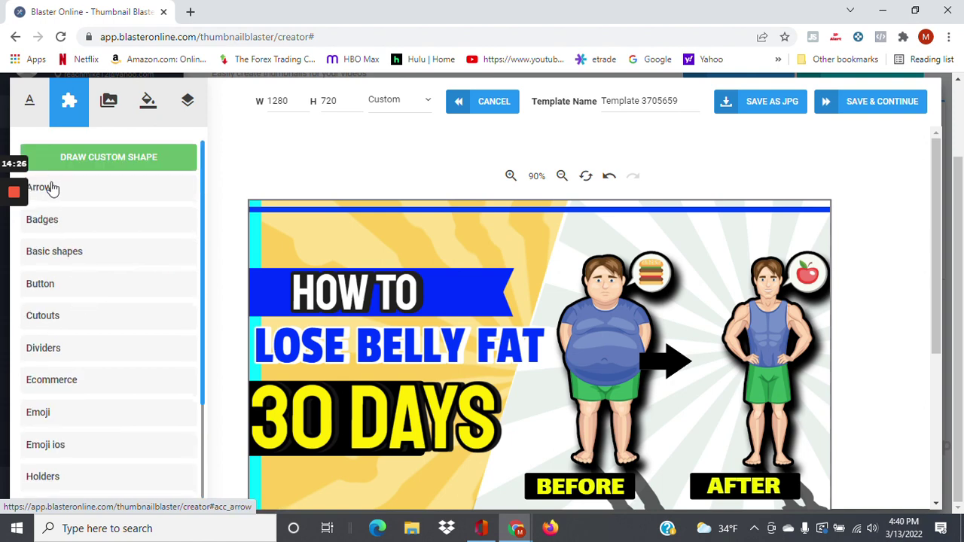
left_click(51, 189)
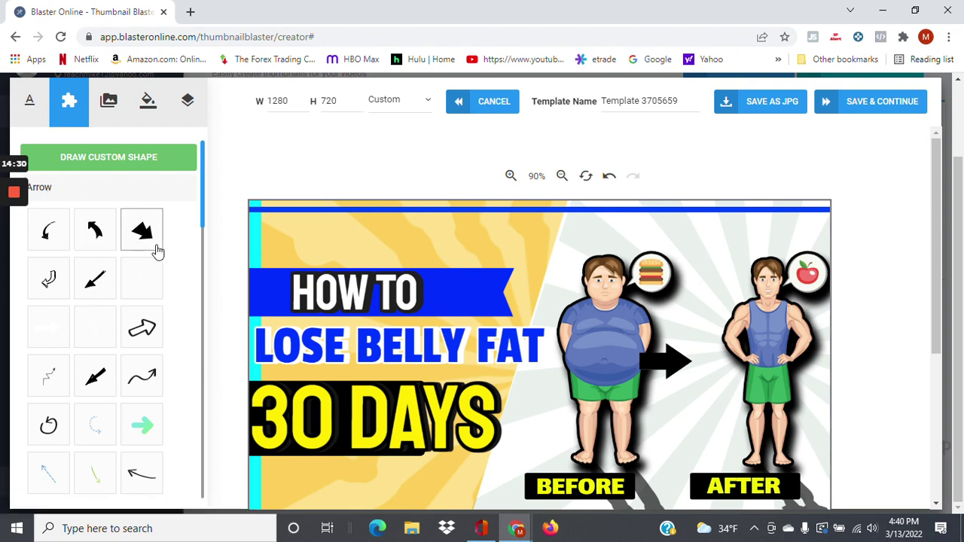
left_click(96, 234)
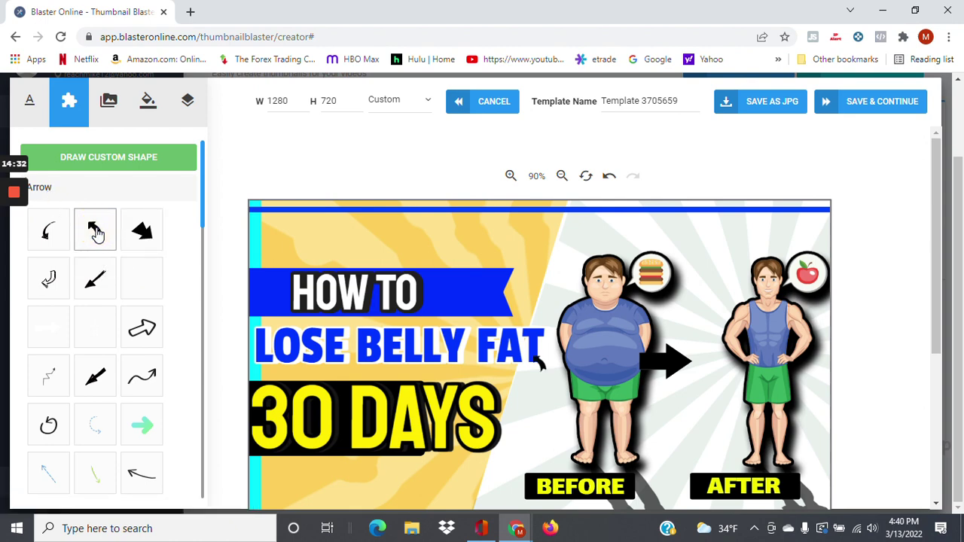
left_click(54, 278)
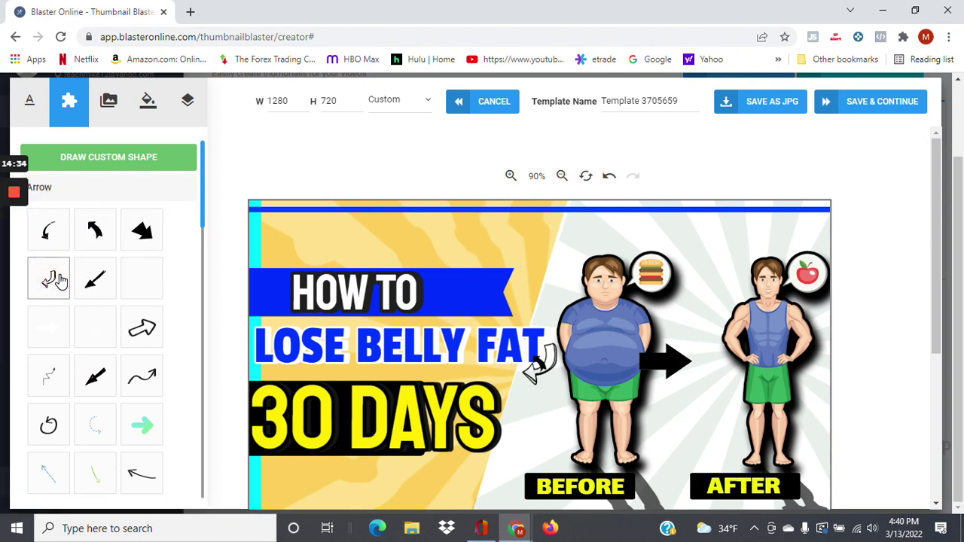
left_click(147, 338)
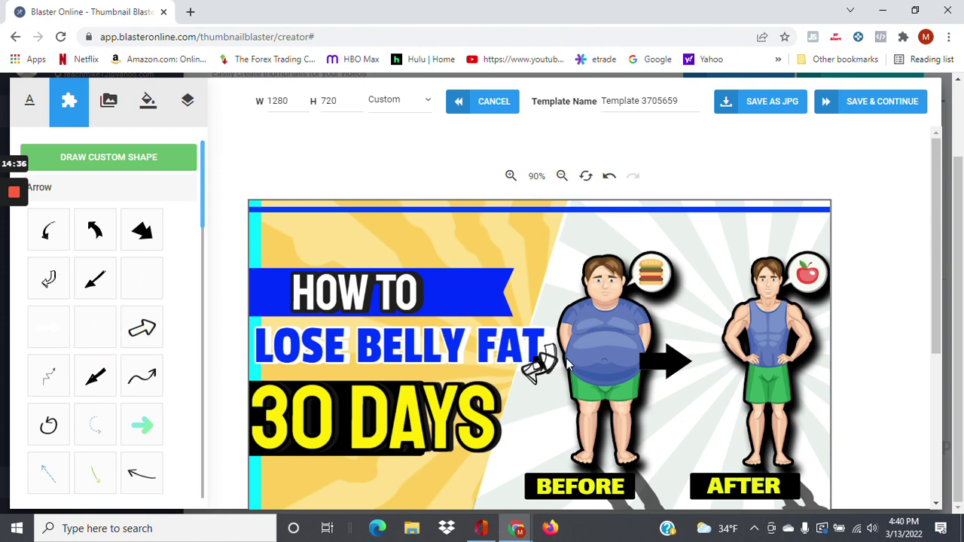
Step: Delete the bent outlined arrow and the small black curved arrow from the overlapping arrows beside LOSE BELLY FAT
left_click(537, 369)
left_click(537, 368)
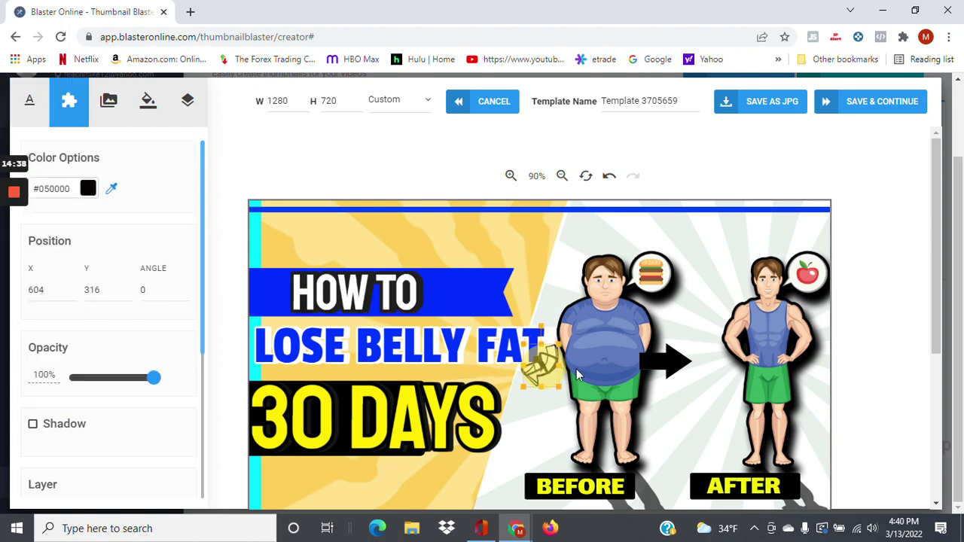
left_click(576, 374)
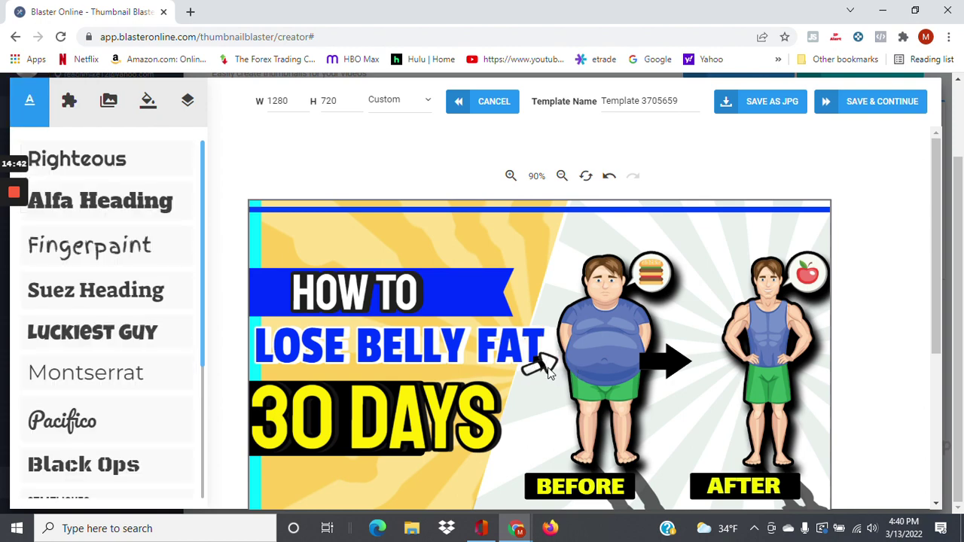
left_click(549, 371)
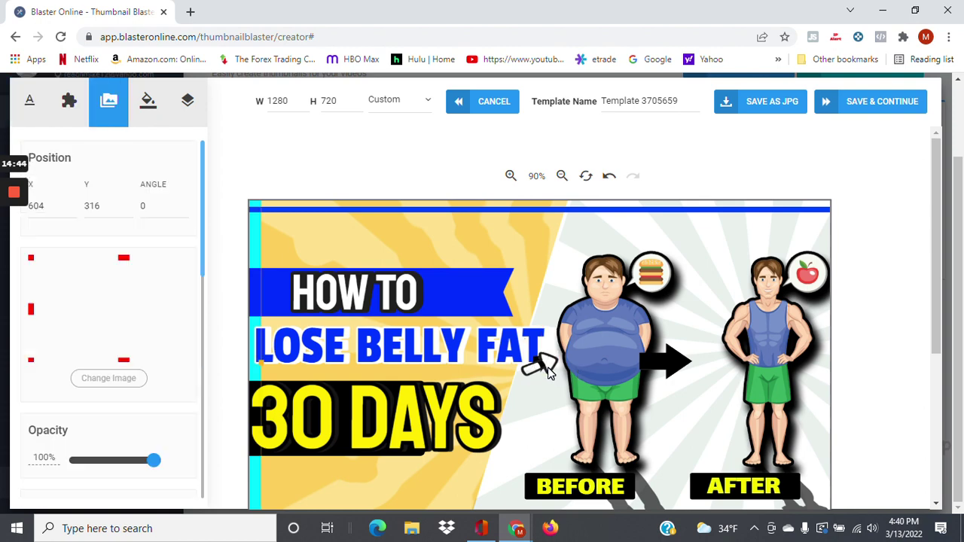
left_click(532, 360)
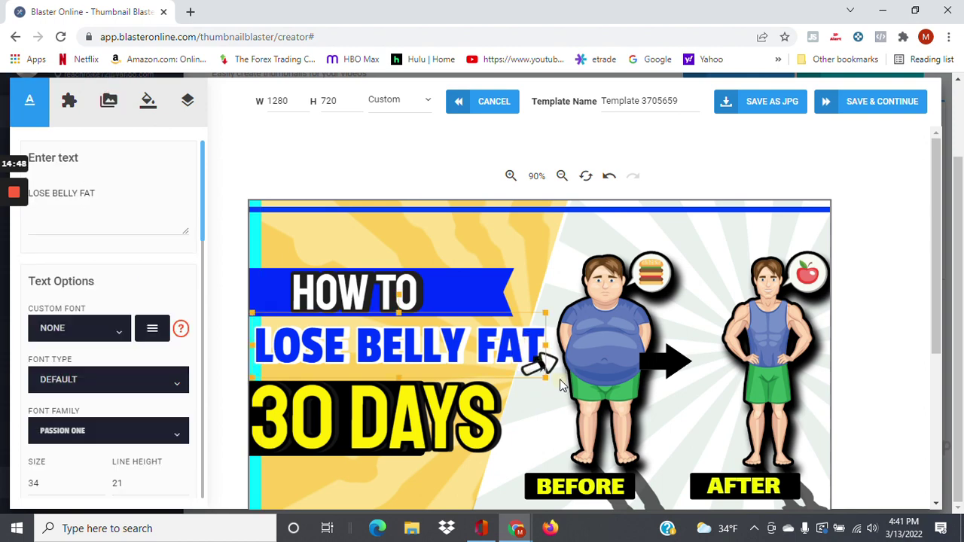
Step: Try to select the remaining outlined arrow at the end of the LOSE BELLY FAT text
left_click(557, 382)
left_click(548, 369)
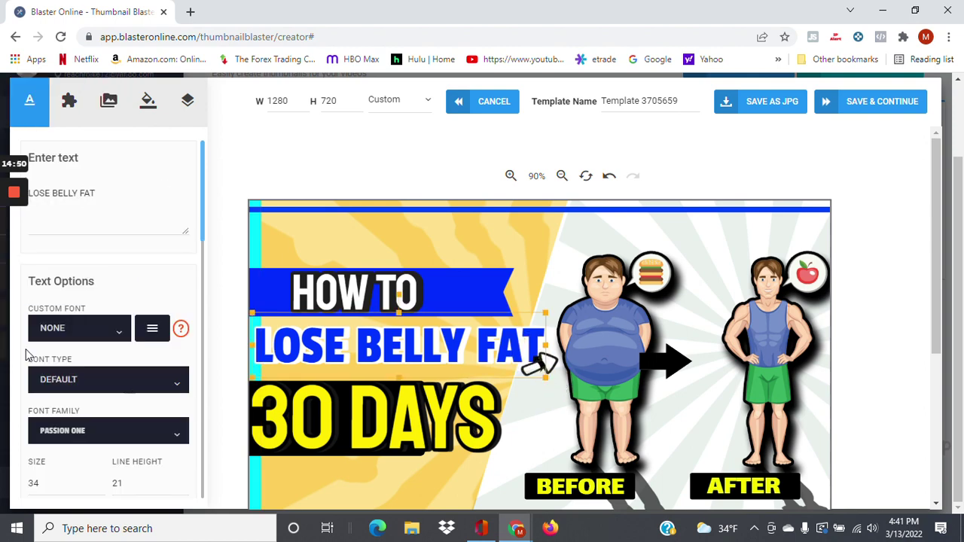
mouse_move(19, 344)
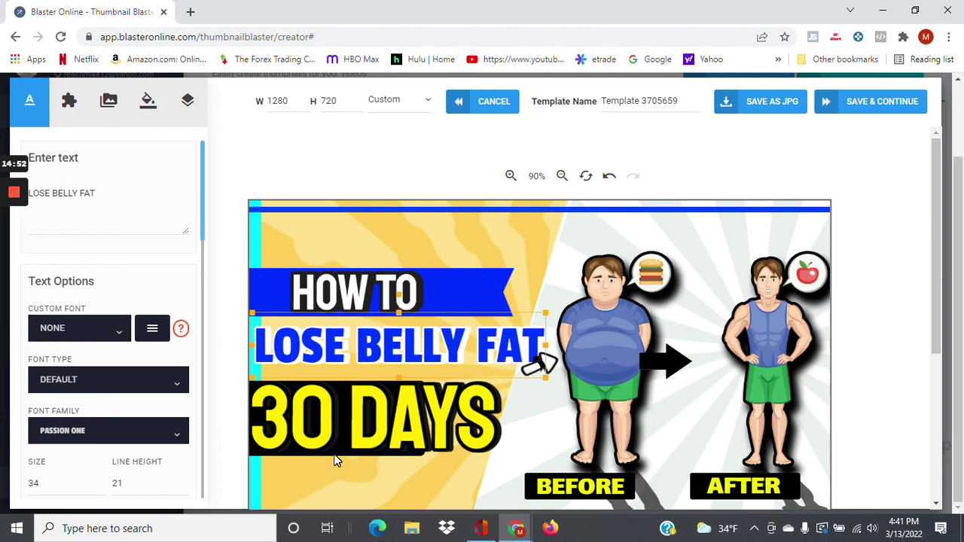